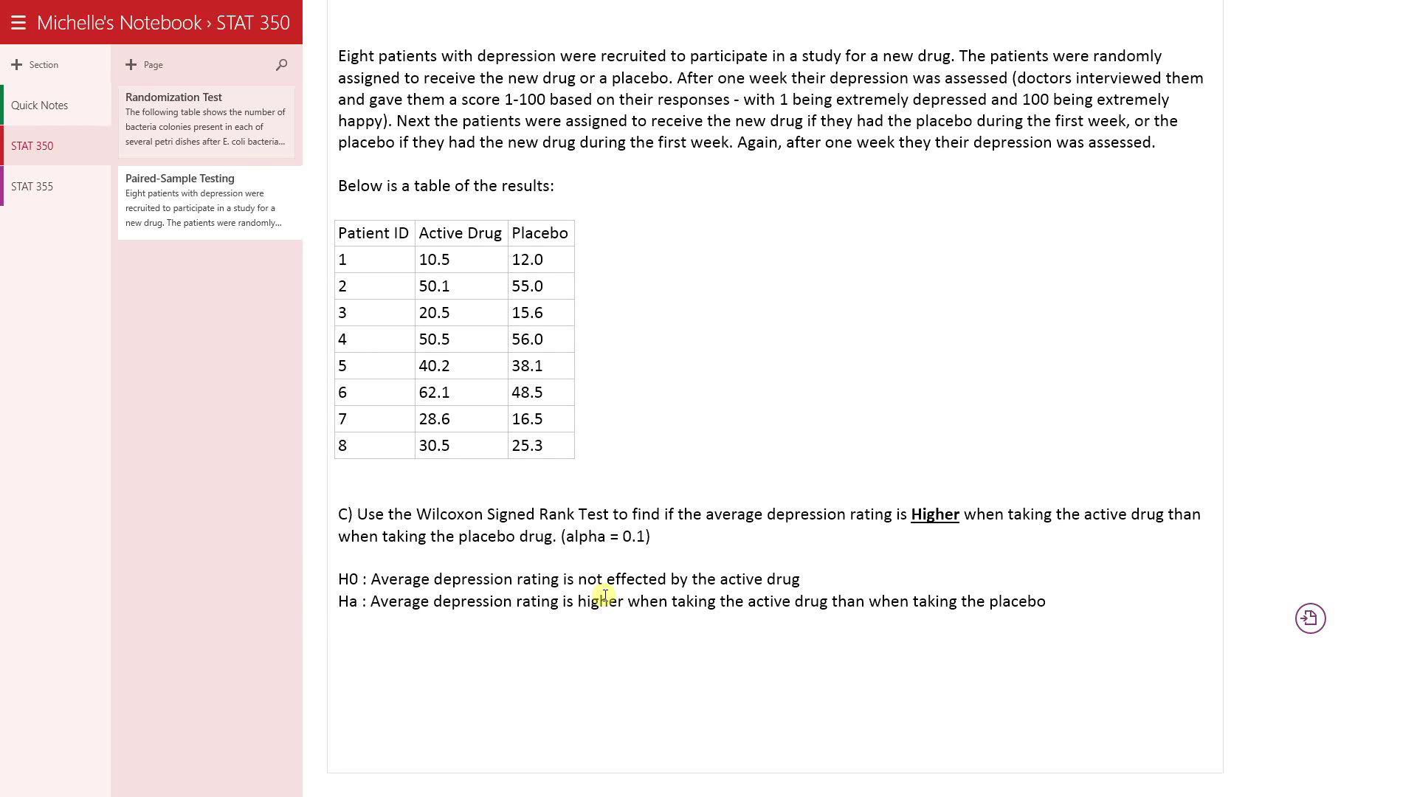
Under the Ha line, type 'Ws = Max(W+, W-)', correcting the typos.
{"action": "key", "text": "Return"}
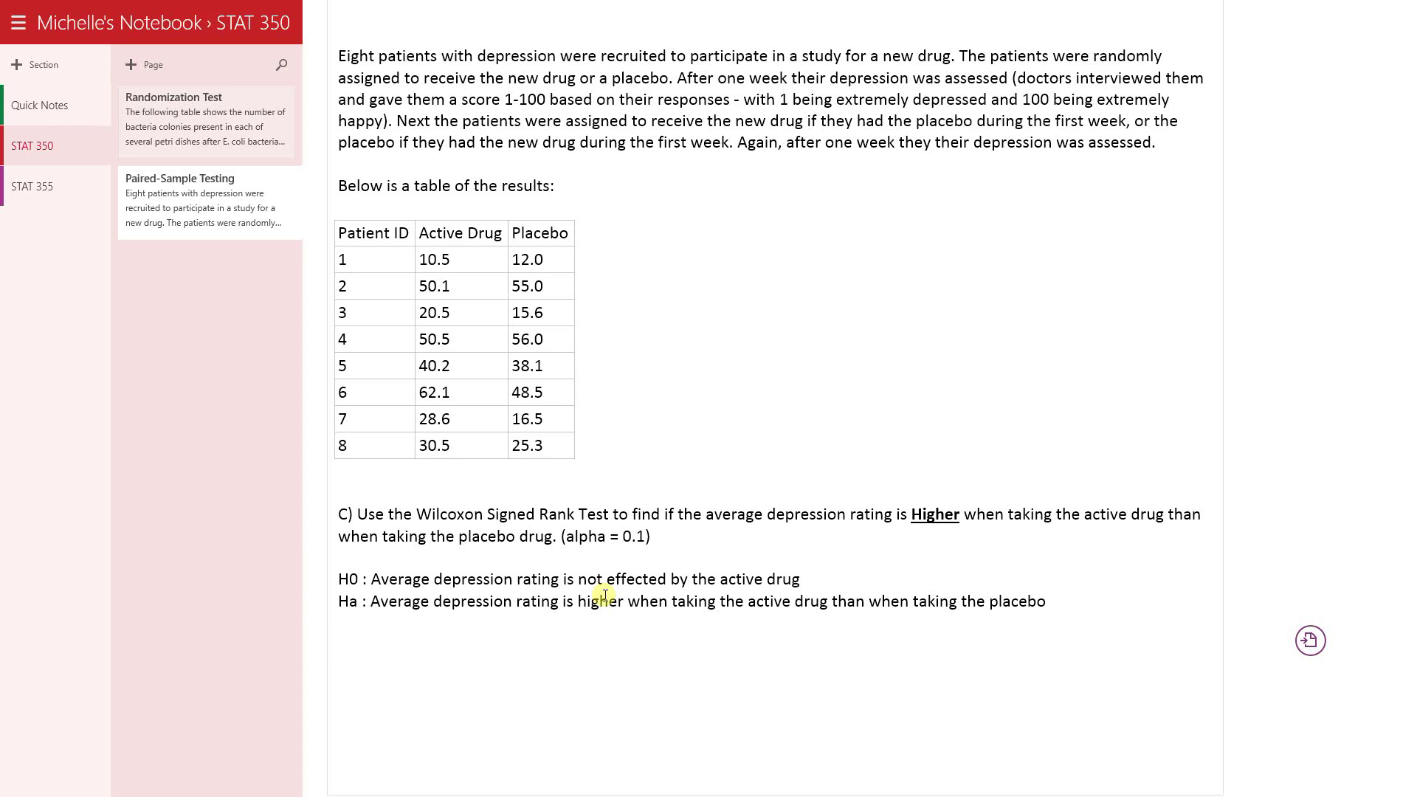
{"action": "type", "text": "Wz"}
{"action": "key", "text": "BackSpace"}
{"action": "type", "text": "s = Max( W+, W-)"}
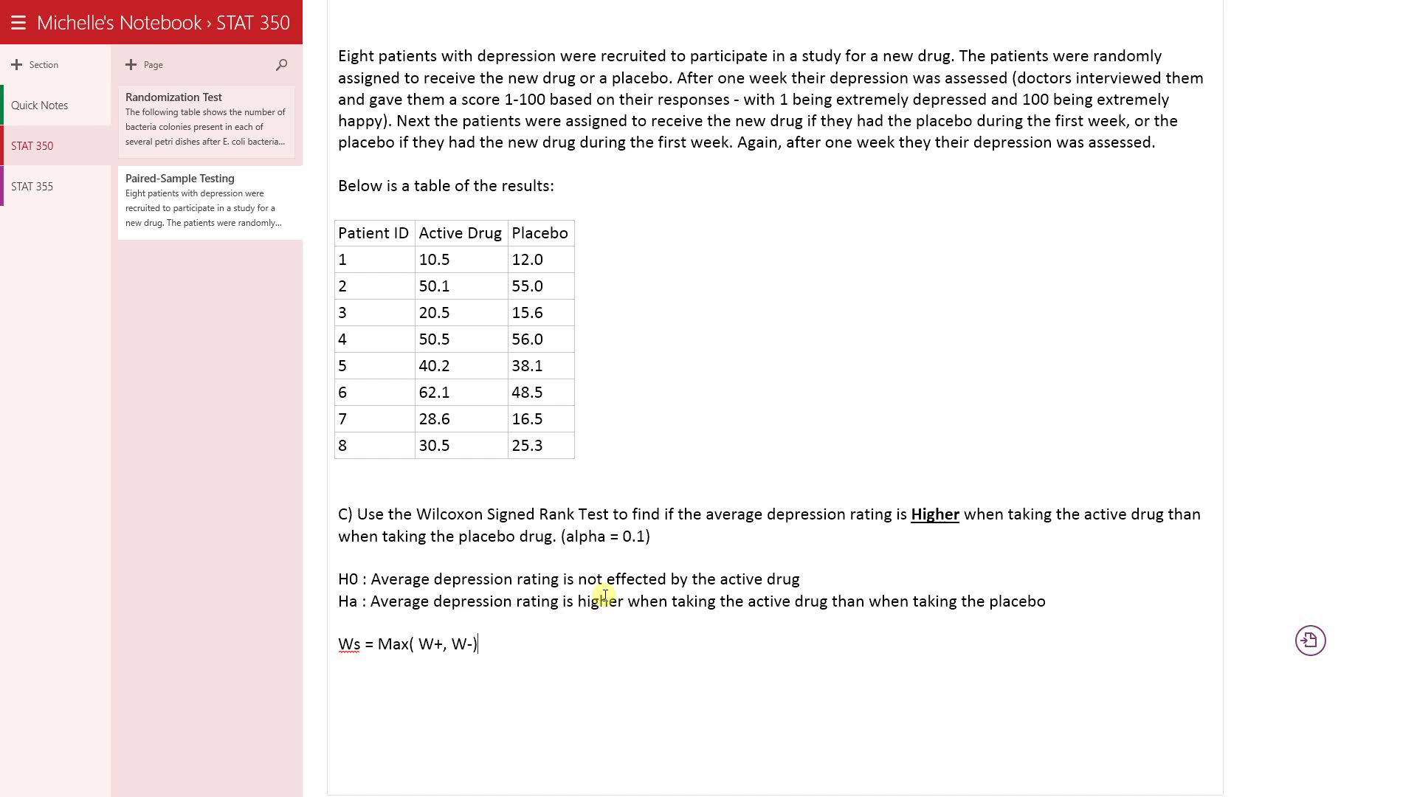
{"action": "key", "text": "BackSpace"}
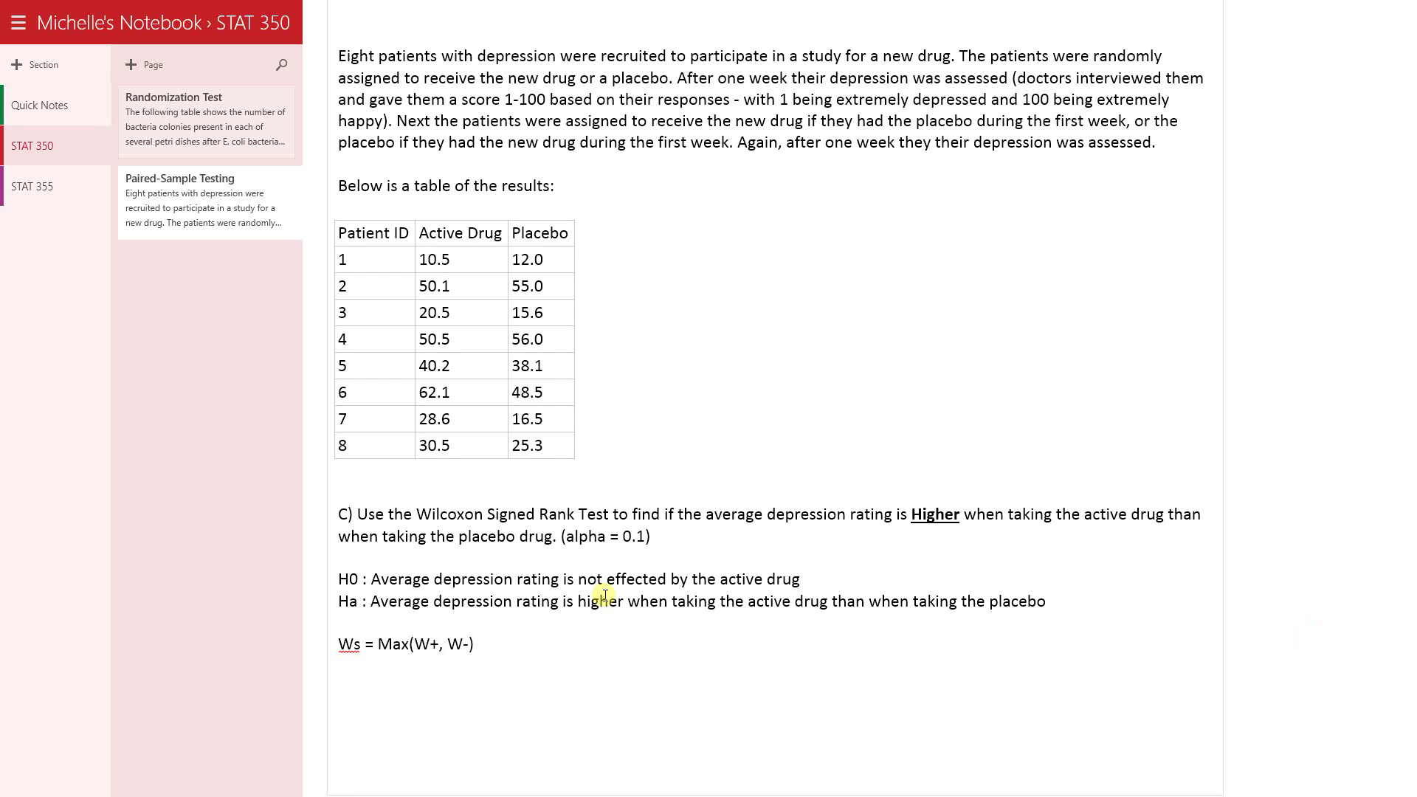
{"action": "key", "text": "Return"}
{"action": "key", "text": "Return"}
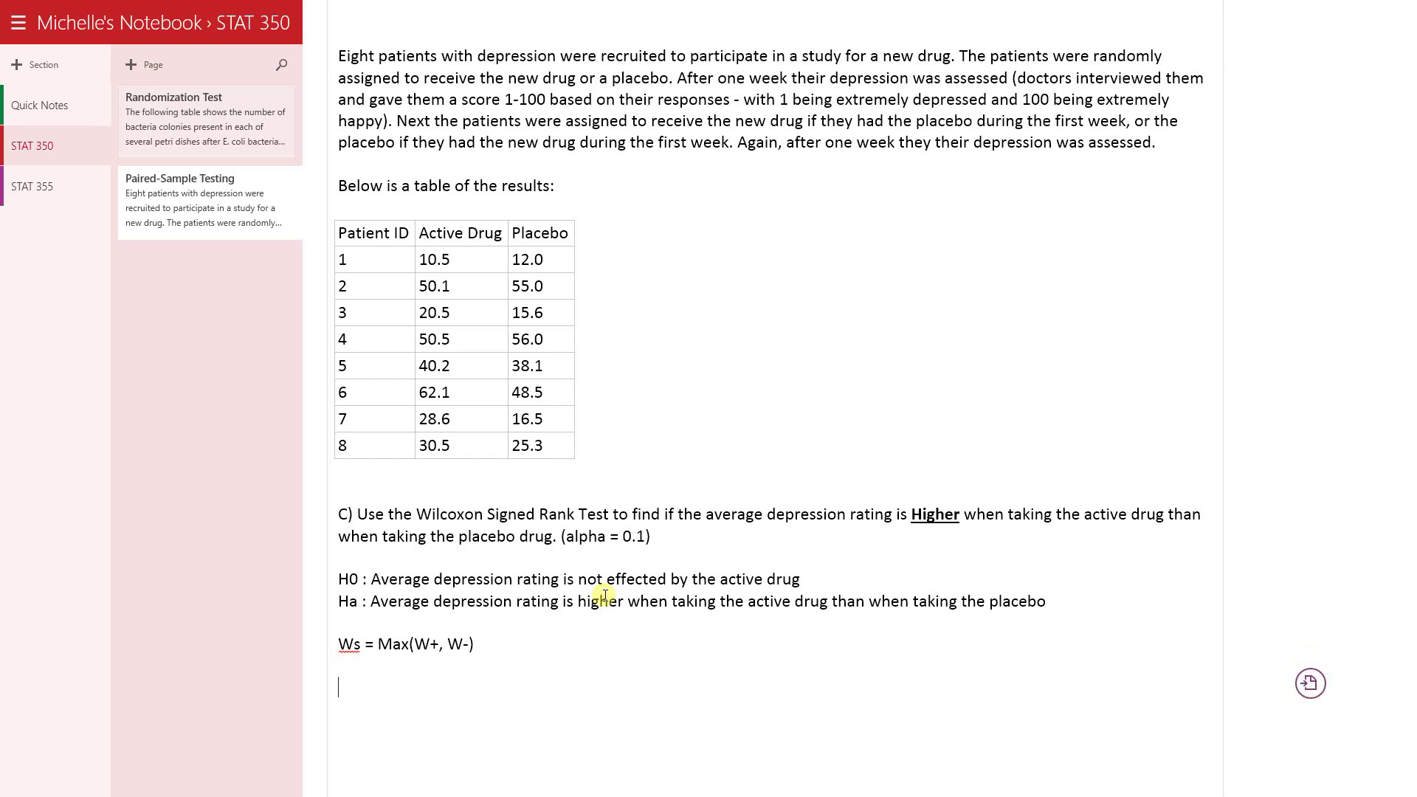
Paste the five-column table with drug, placebo, |Difference| and Difference Sign below the Ws line.
{"action": "type", "text": "Patient ID\tActive Drug\tPlacebo\t|Difference|\tDifference Sign 1\t10.5\t12.0\t1.5\t- 2\t50.1\t55.0\t4.9\t- 3\t20.5\t15.6\t4.9\t+ 4\t50.5\t56.0\t5.5\t- 5\t40.2\t38.1\t2.1\t+ 6\t62.1\t48.5\t13.6\t+ 7\t28.6\t16.5\t12.1\t+ 8\t30.5\t25.3\t5.2\t+"}
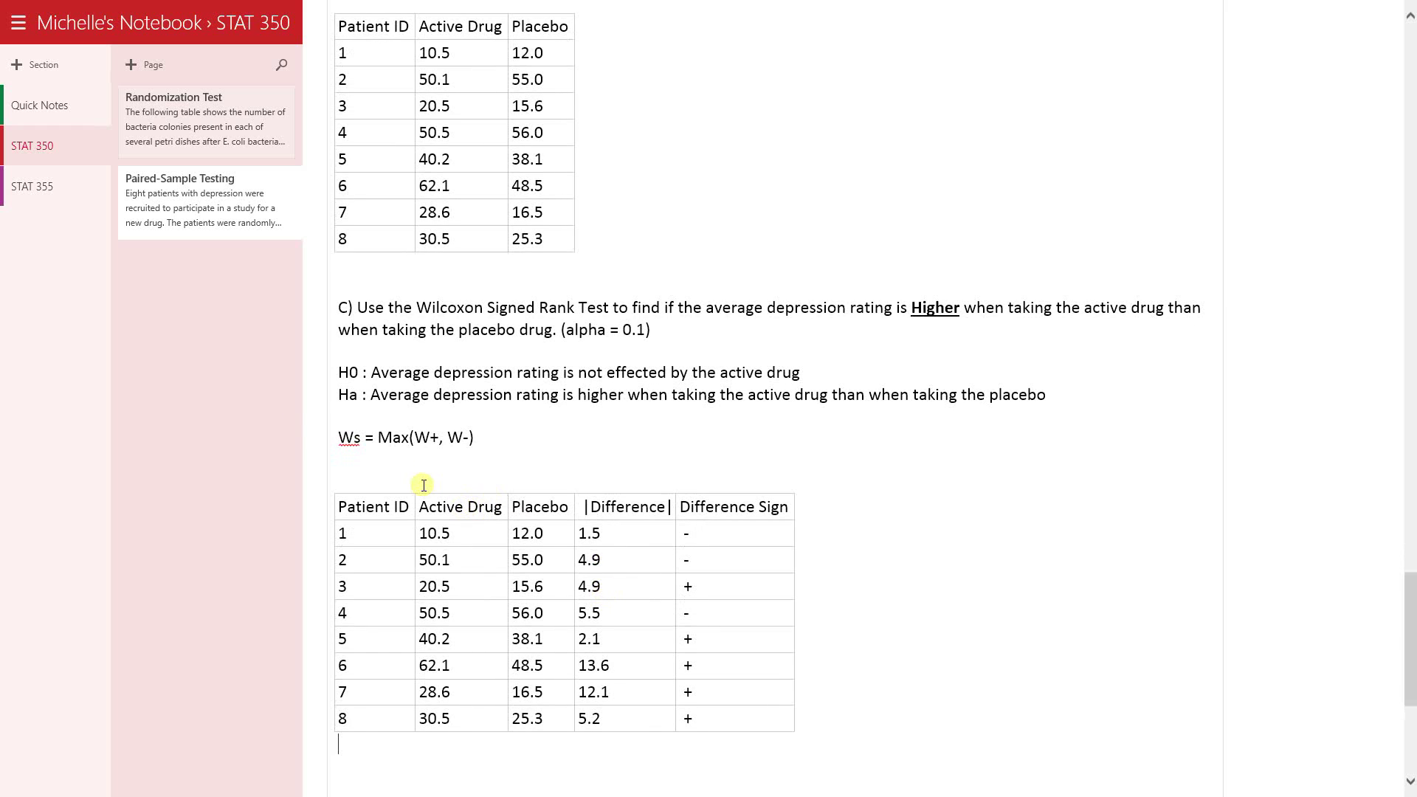
{"action": "left_click", "coordinate": [376, 469]}
{"action": "left_click", "coordinate": [623, 548]}
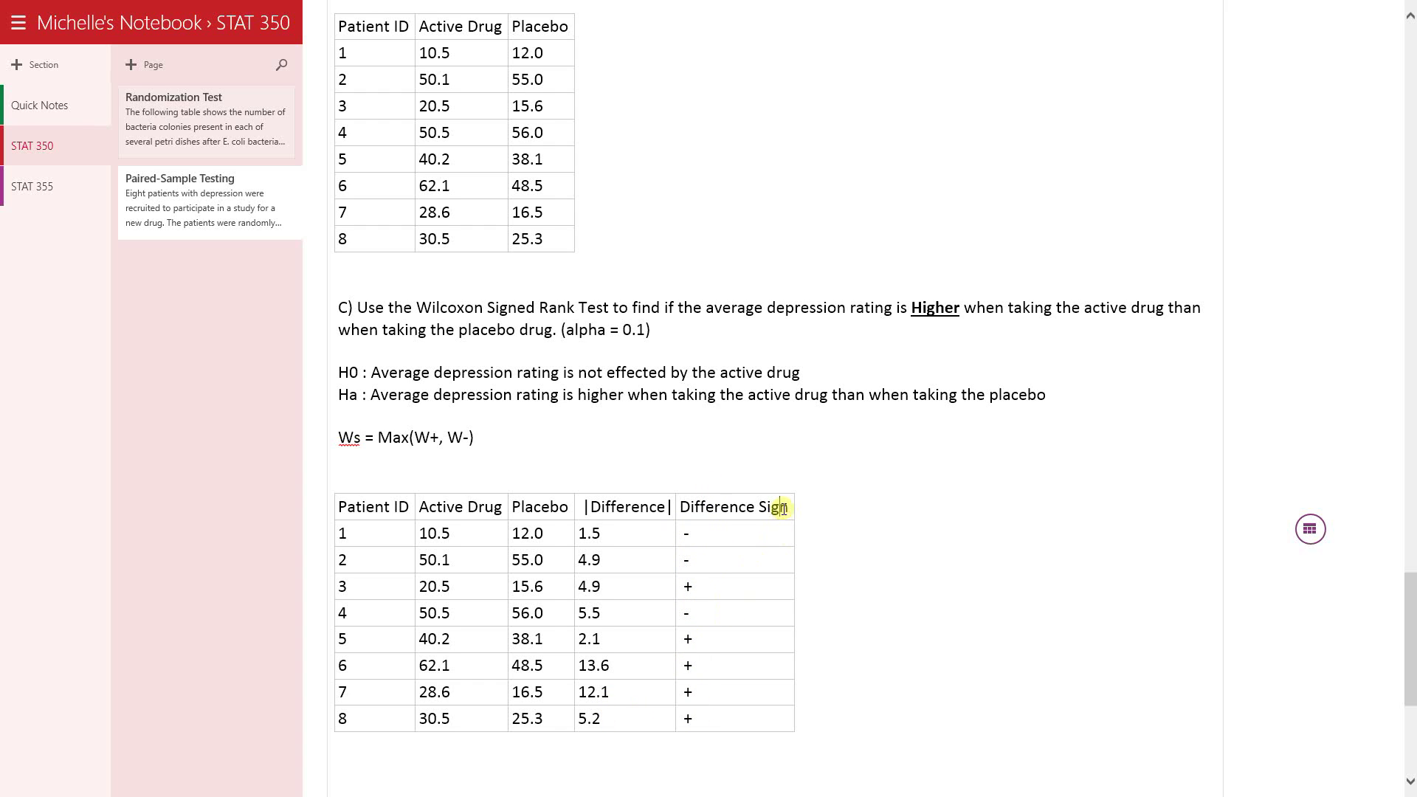
Insert a new column right of Difference Sign and head it 'Signed Rank'.
{"action": "left_click", "coordinate": [1310, 504]}
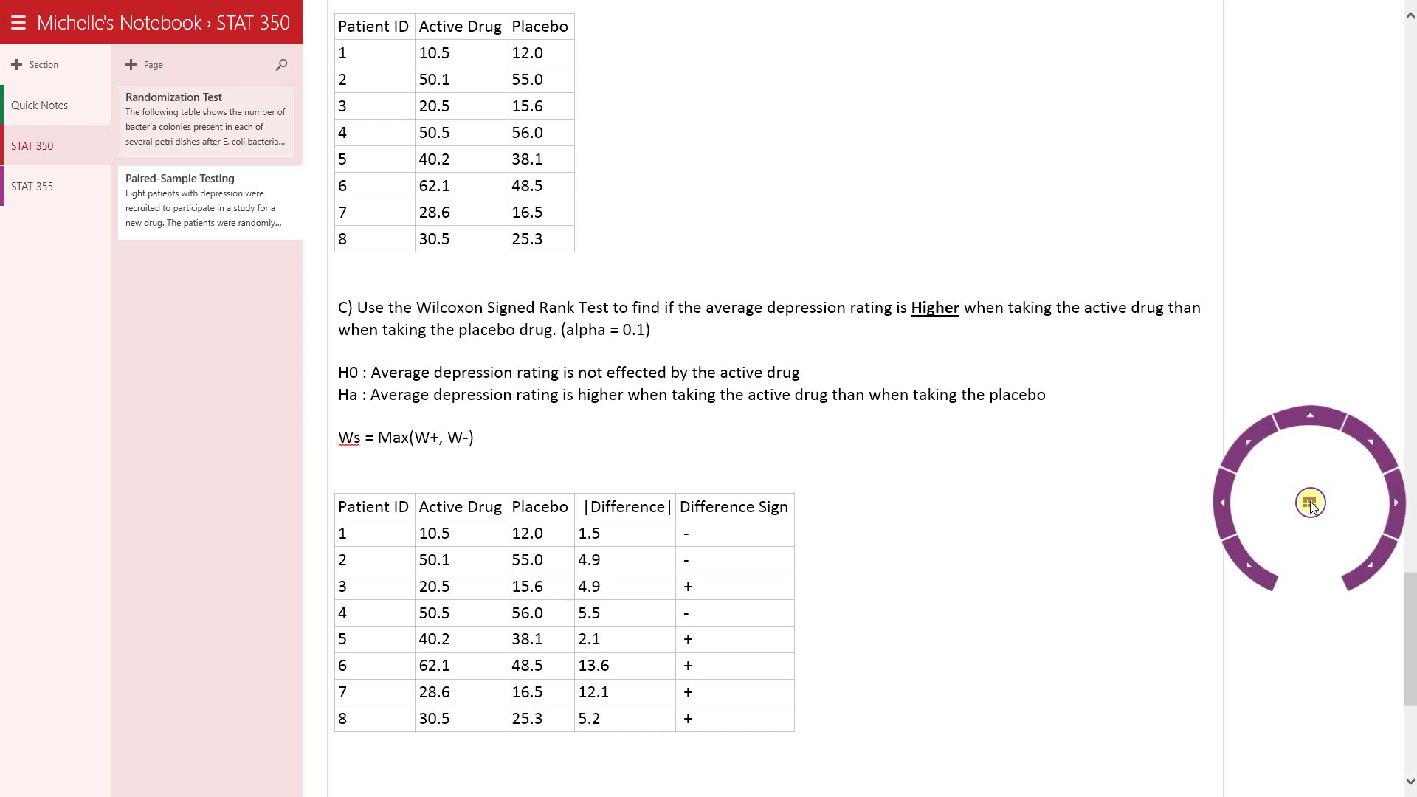
{"action": "left_click", "coordinate": [1394, 504]}
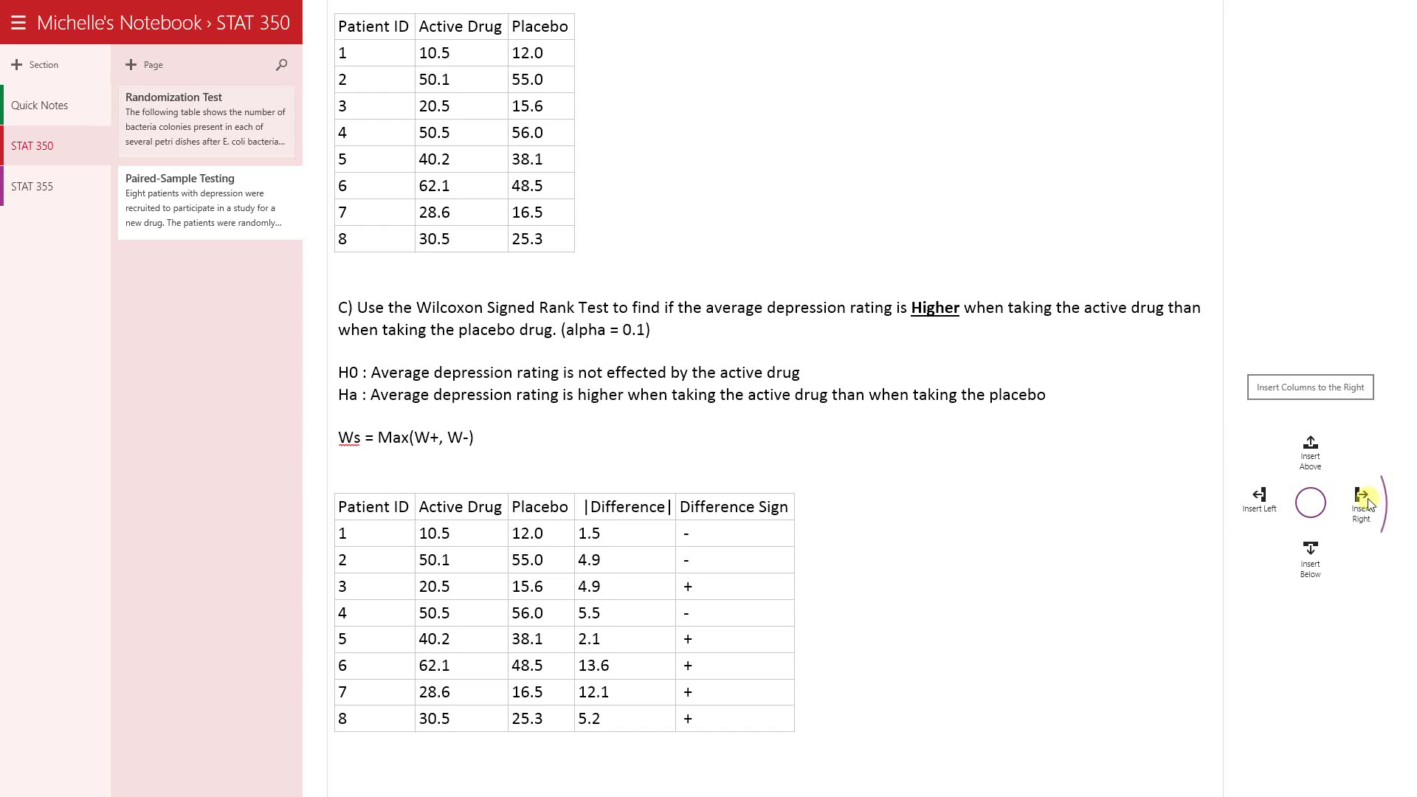
{"action": "left_click", "coordinate": [1363, 502]}
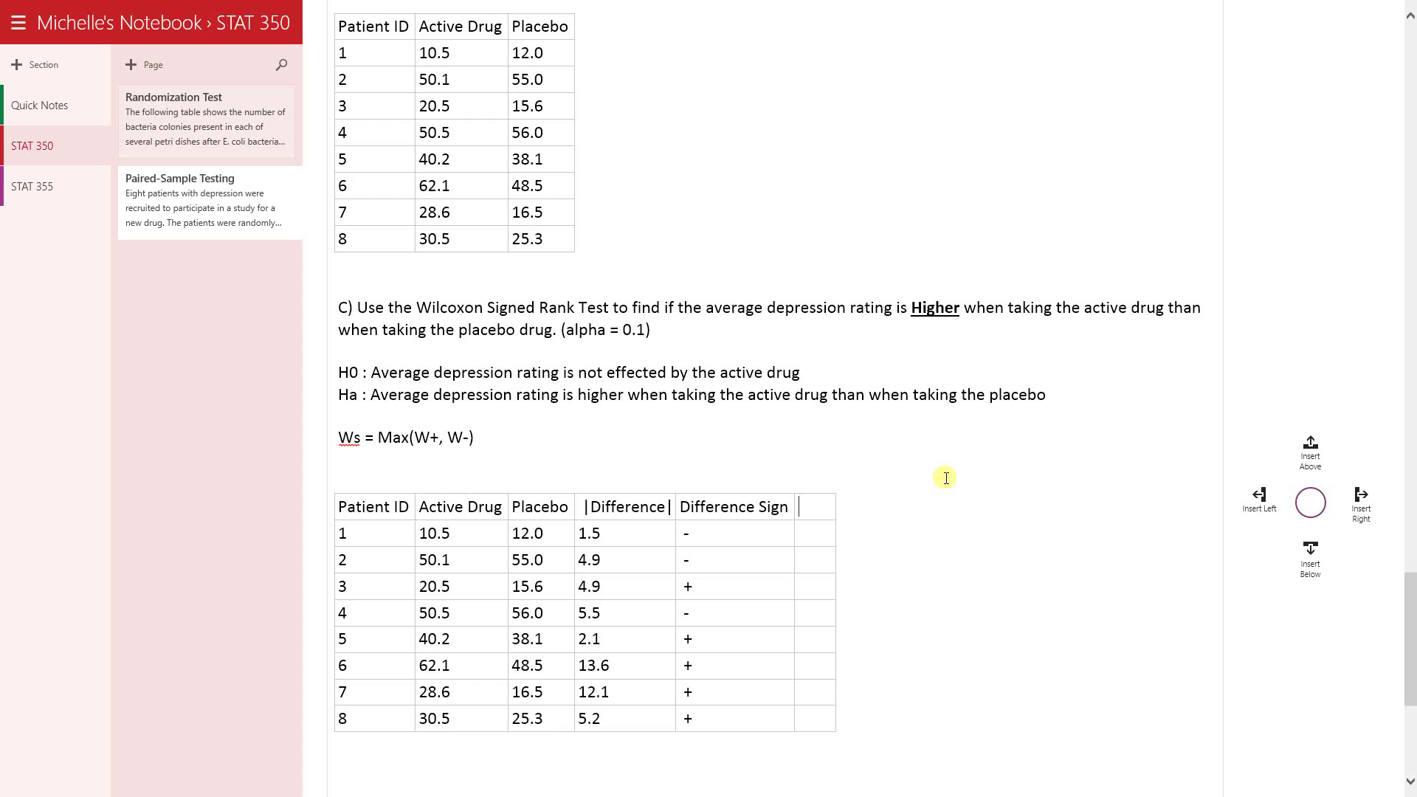
{"action": "type", "text": "Singed"}
{"action": "key", "text": "BackSpace"}
{"action": "key", "text": "BackSpace"}
{"action": "key", "text": "BackSpace"}
{"action": "key", "text": "BackSpace"}
{"action": "type", "text": "d"}
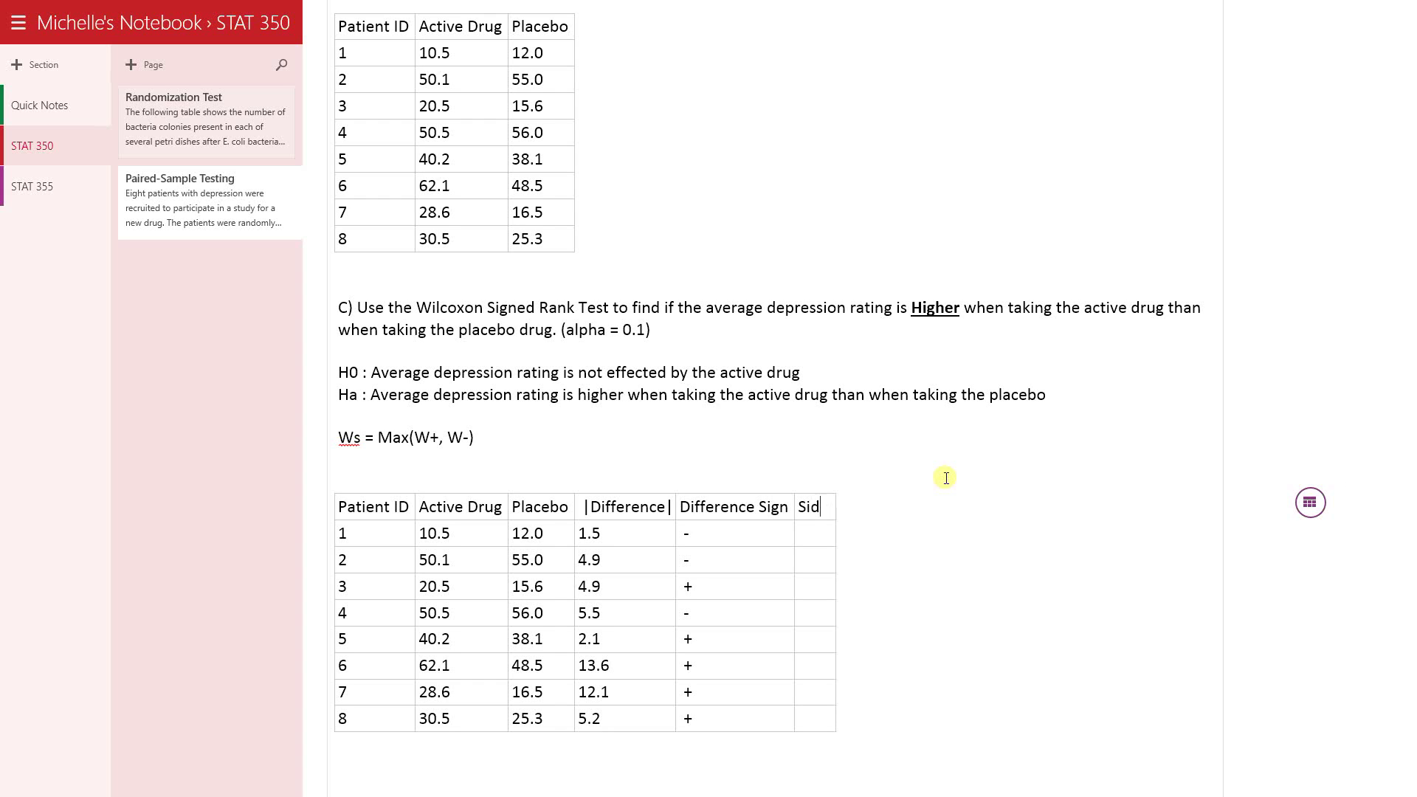
{"action": "key", "text": "BackSpace"}
{"action": "type", "text": "gned Rank"}
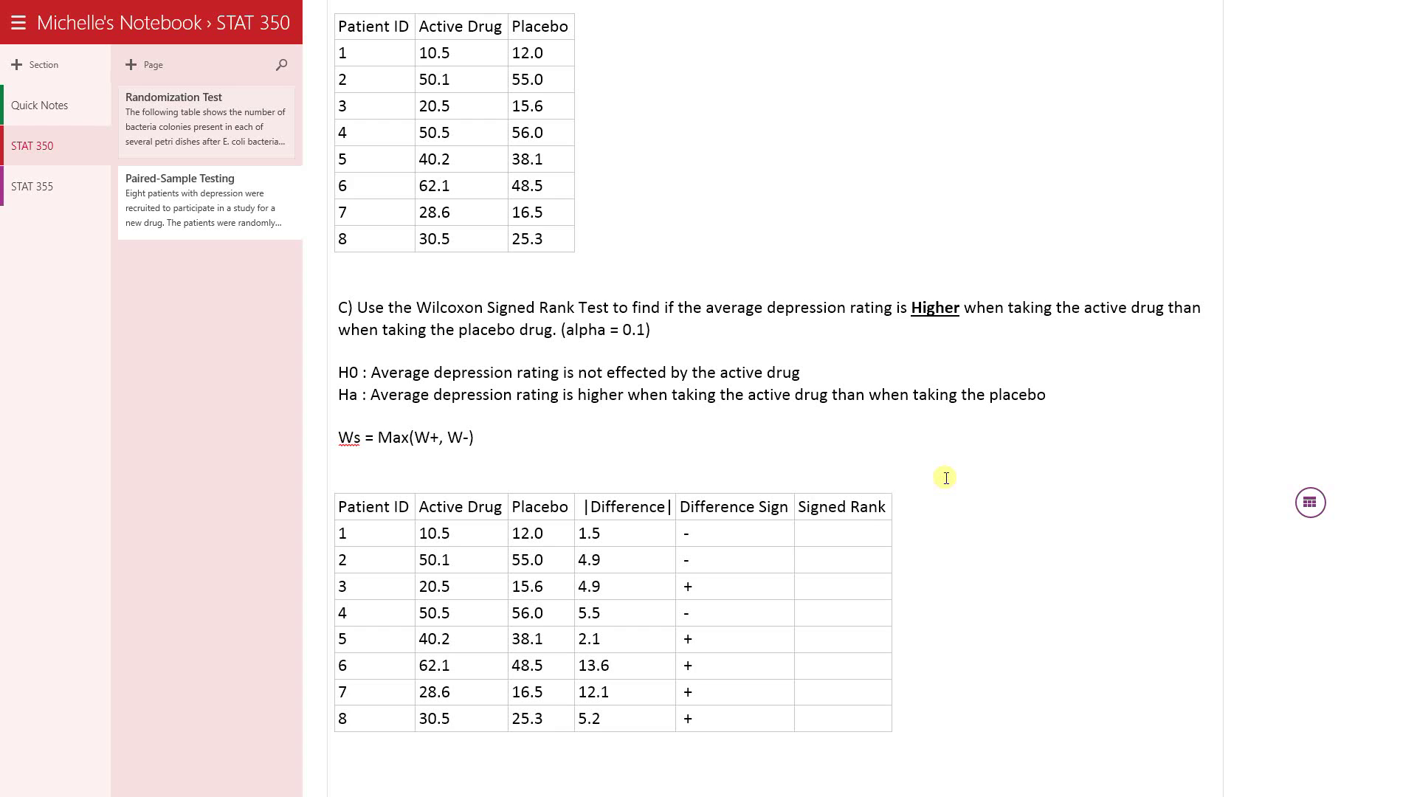
{"action": "key", "text": "Down"}
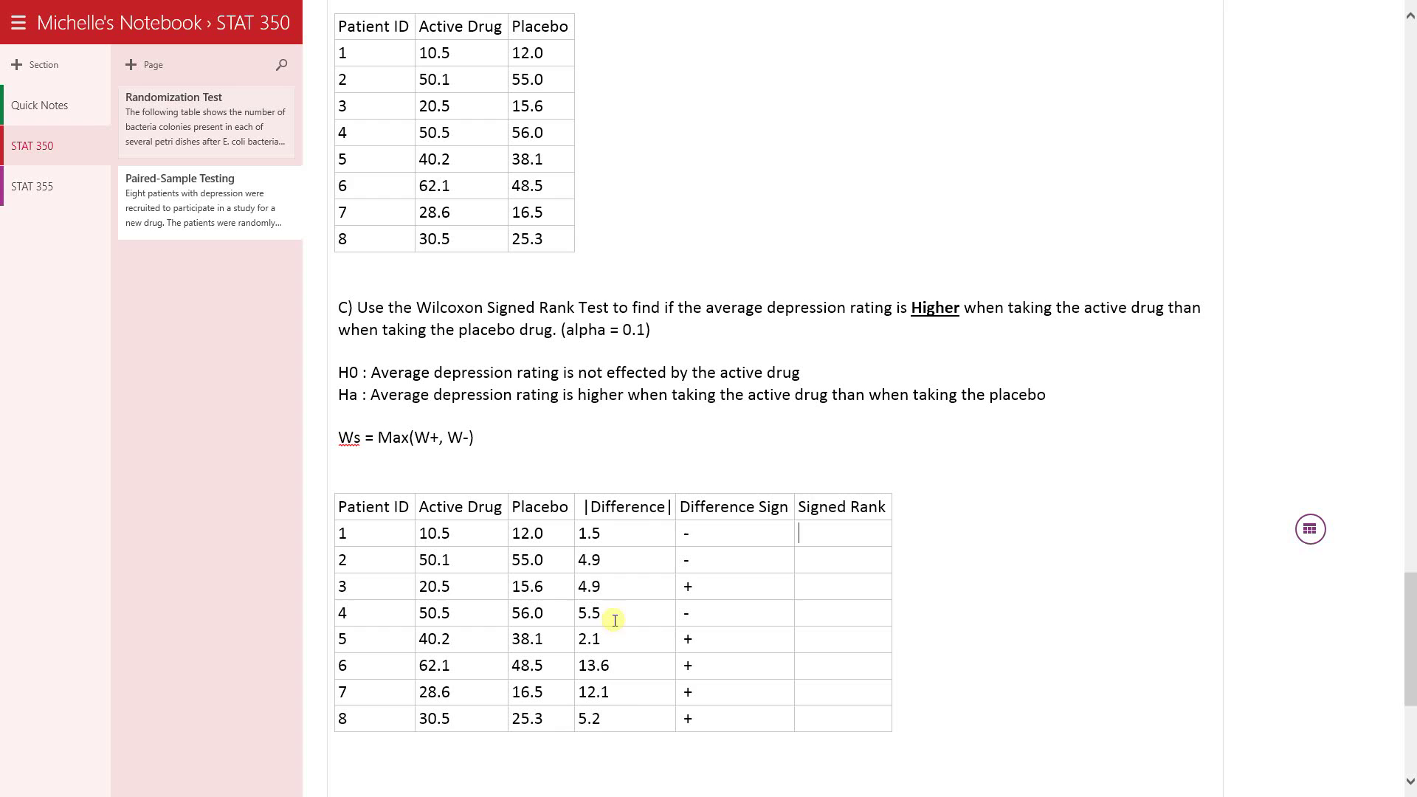
Enter the ranks 1 and 2, and the tied rank 3.5 for patients 2 and 3.
{"action": "type", "text": "1"}
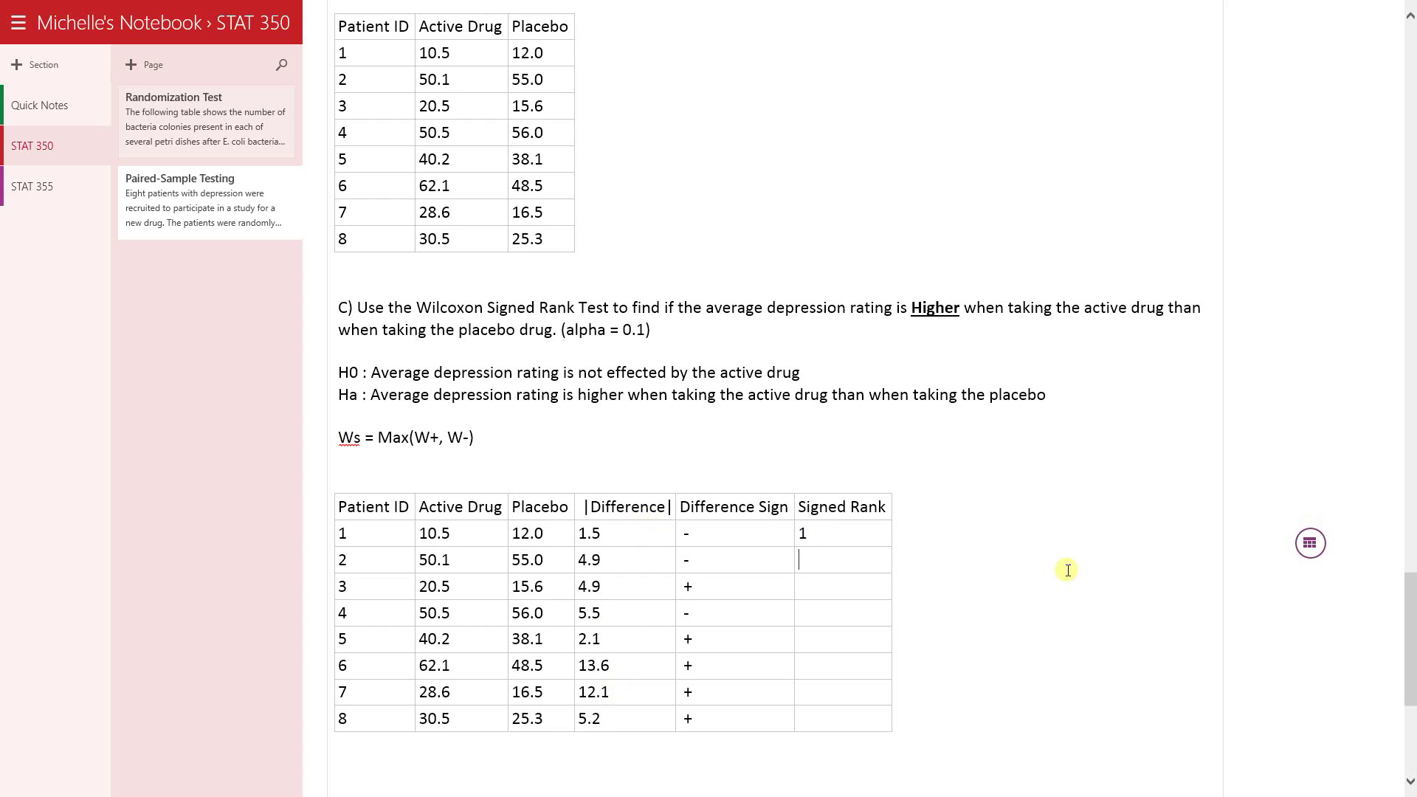
{"action": "key", "text": "Down"}
{"action": "key", "text": "Down"}
{"action": "key", "text": "Down"}
{"action": "type", "text": "2"}
{"action": "key", "text": "Down"}
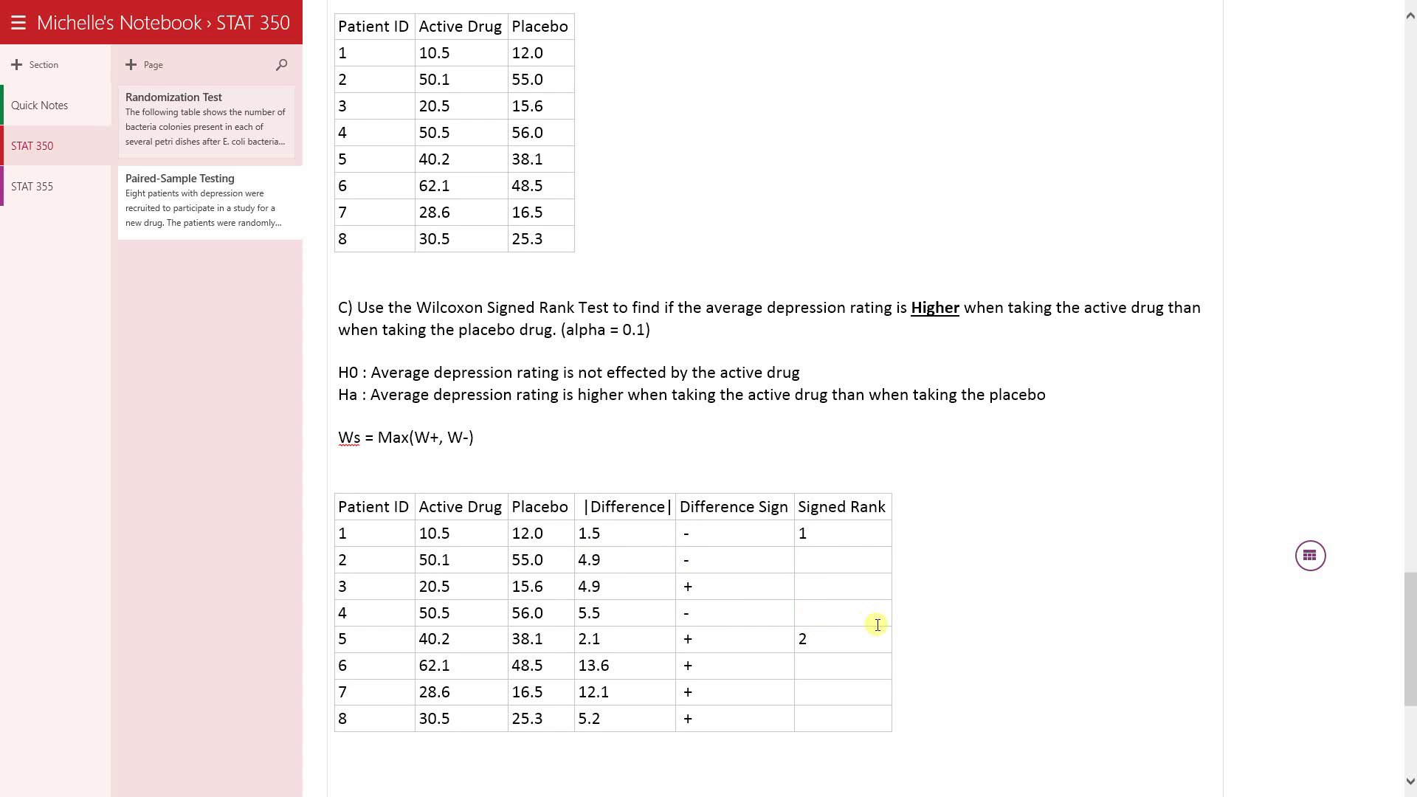
{"action": "type", "text": "3"}
{"action": "key", "text": "Down"}
{"action": "type", "text": "4"}
{"action": "key", "text": "Down"}
{"action": "key", "text": "Up"}
{"action": "key", "text": "Up"}
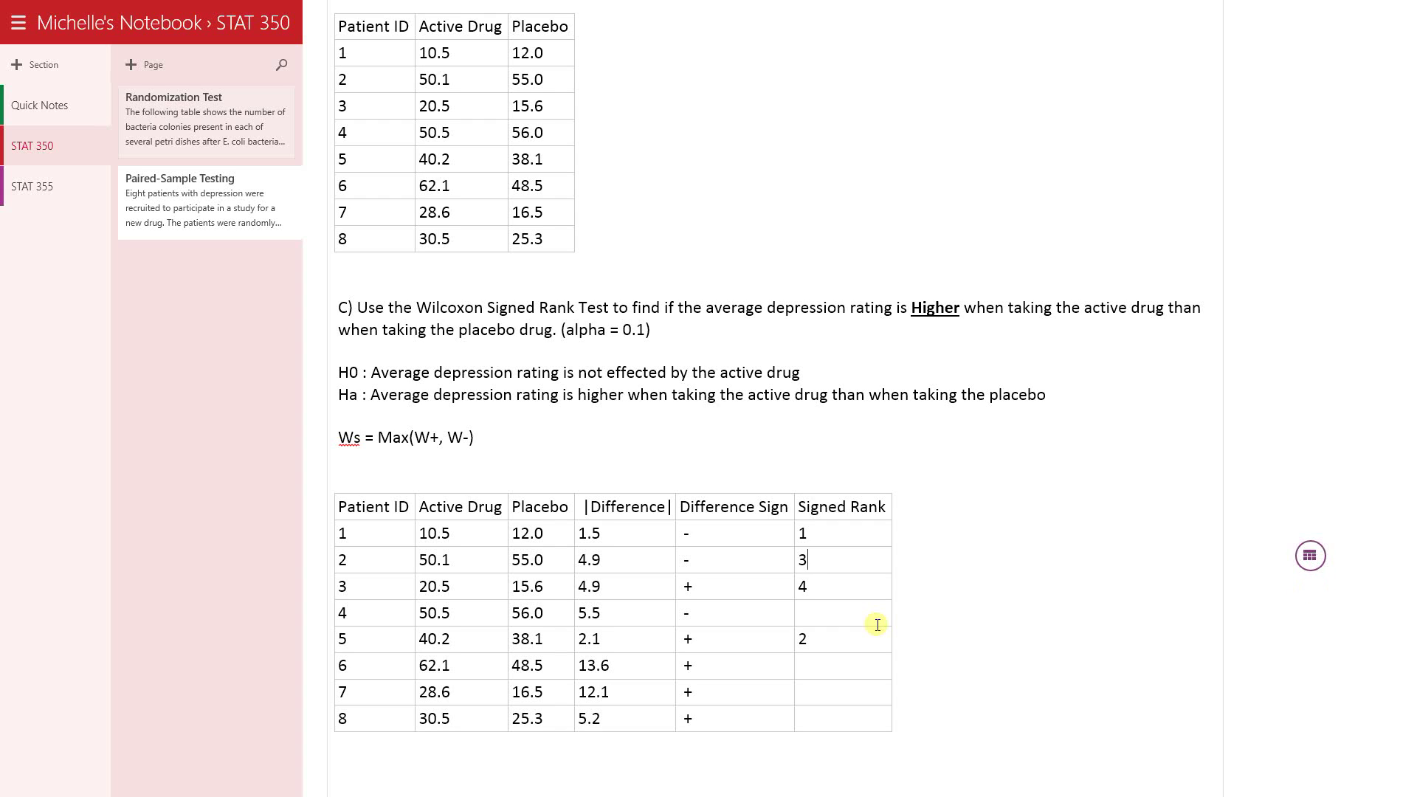
{"action": "type", "text": ".5"}
{"action": "key", "text": "Down"}
{"action": "key", "text": "BackSpace"}
{"action": "type", "text": "3.5"}
{"action": "key", "text": "Down"}
{"action": "key", "text": "Up"}
{"action": "key", "text": "shift+Up"}
{"action": "key", "text": "shift+Up"}
{"action": "left_click", "coordinate": [877, 624]}
Fill the remaining Signed Rank cells with 5, 6, 7 and 8.
{"action": "key", "text": "Down"}
{"action": "key", "text": "Down"}
{"action": "key", "text": "Down"}
{"action": "type", "text": "5"}
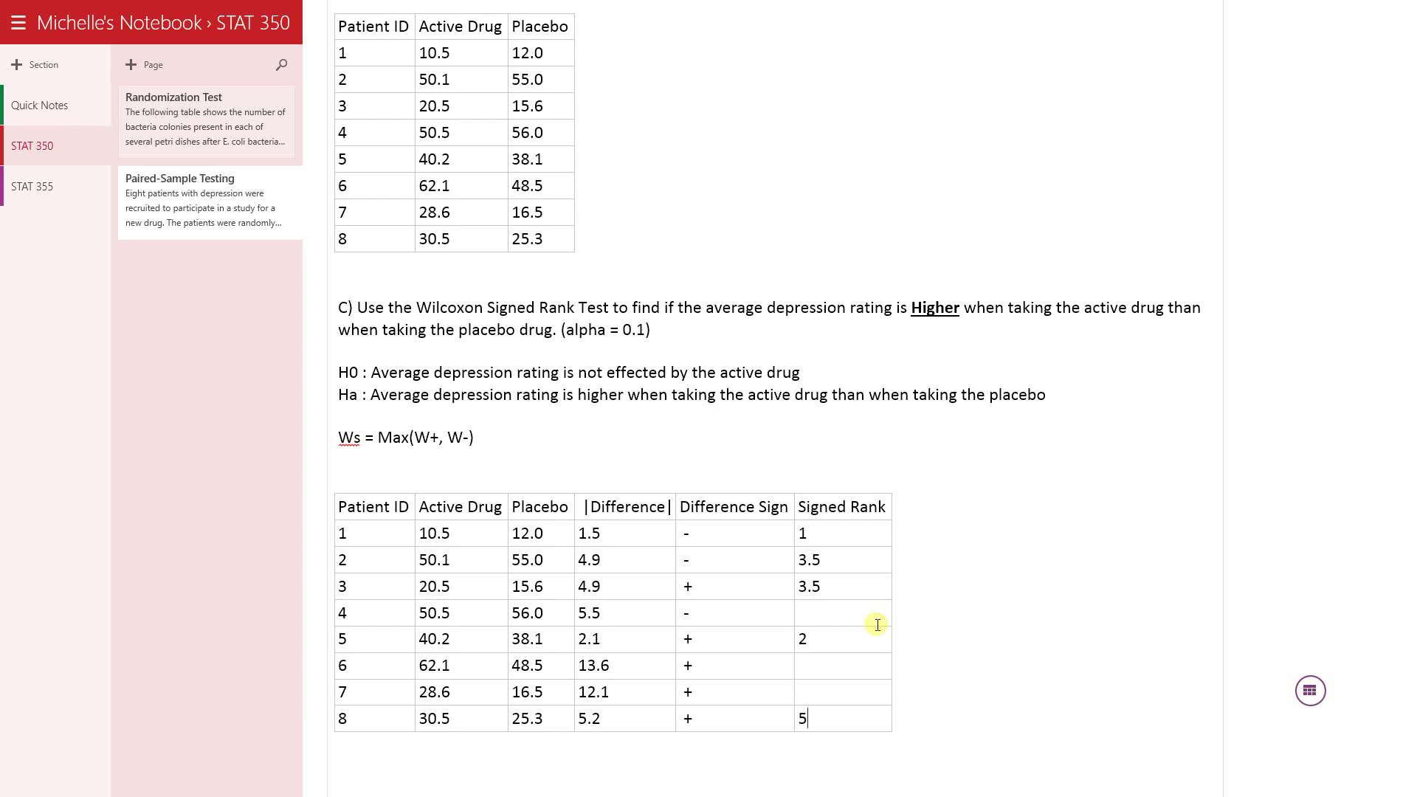
{"action": "key", "text": "Up"}
{"action": "key", "text": "Up"}
{"action": "key", "text": "Up"}
{"action": "key", "text": "Up"}
{"action": "type", "text": "6"}
{"action": "key", "text": "Down"}
{"action": "key", "text": "Down"}
{"action": "type", "text": "7"}
{"action": "key", "text": "Down"}
{"action": "type", "text": "8"}
{"action": "key", "text": "Up"}
{"action": "key", "text": "Up"}
{"action": "key", "text": "Up"}
{"action": "key", "text": "Up"}
{"action": "key", "text": "Up"}
{"action": "key", "text": "Up"}
{"action": "key", "text": "Up"}
{"action": "key", "text": "Up"}
Sign the first four ranks as -1, -3.5, +3.5 and -6.
{"action": "key", "text": "Home"}
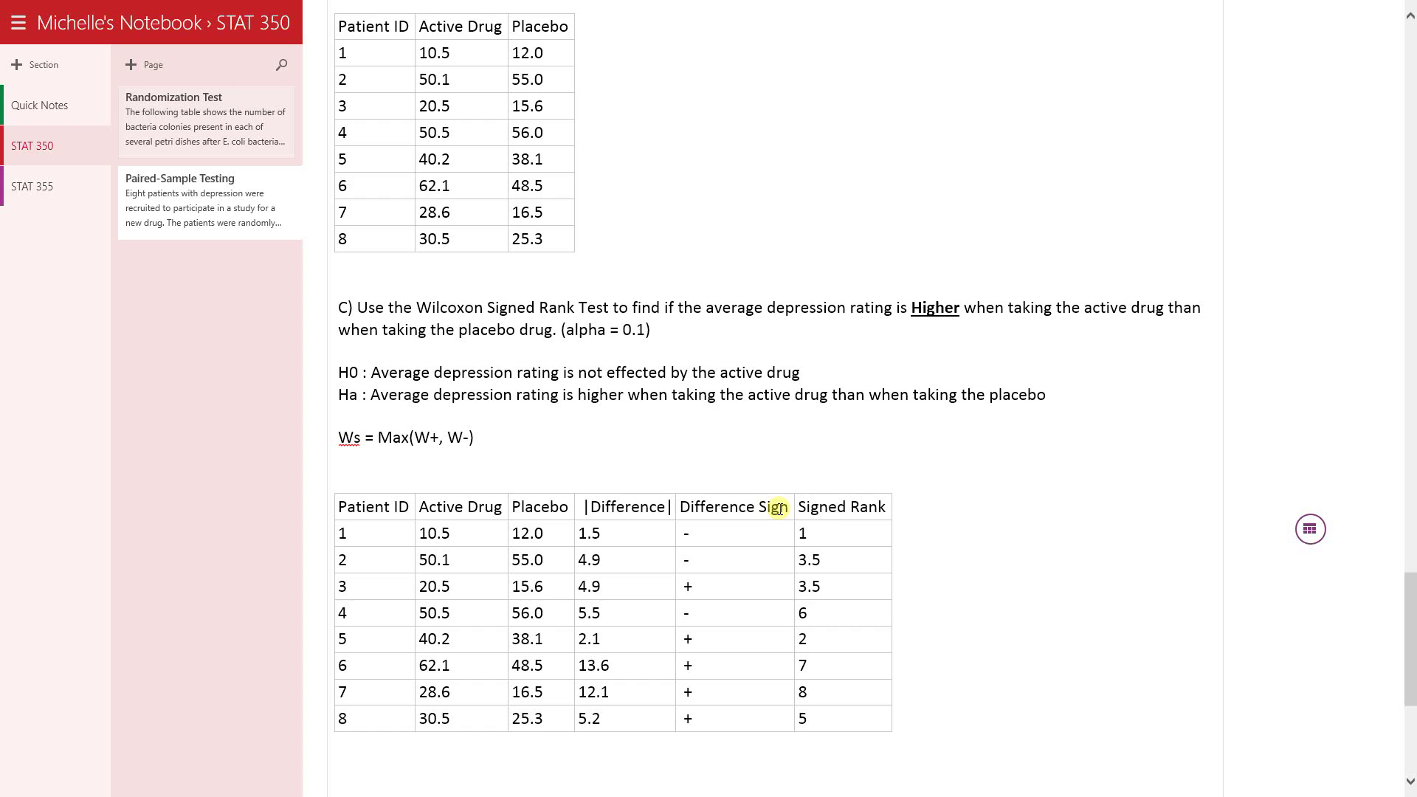
{"action": "key", "text": "Down"}
{"action": "type", "text": "-"}
{"action": "key", "text": "Down"}
{"action": "type", "text": "-"}
{"action": "type", "text": "+"}
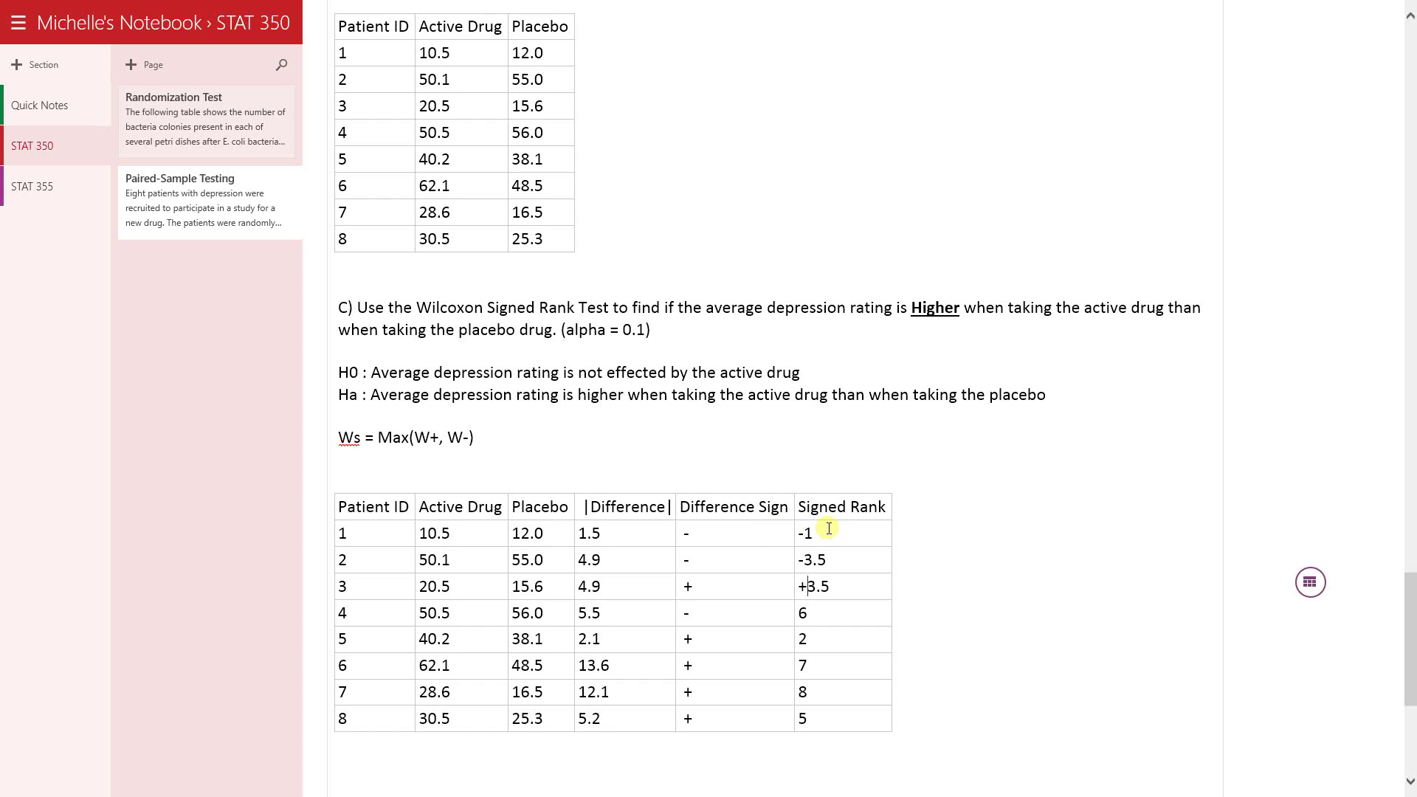
{"action": "key", "text": "Down"}
{"action": "type", "text": "-"}
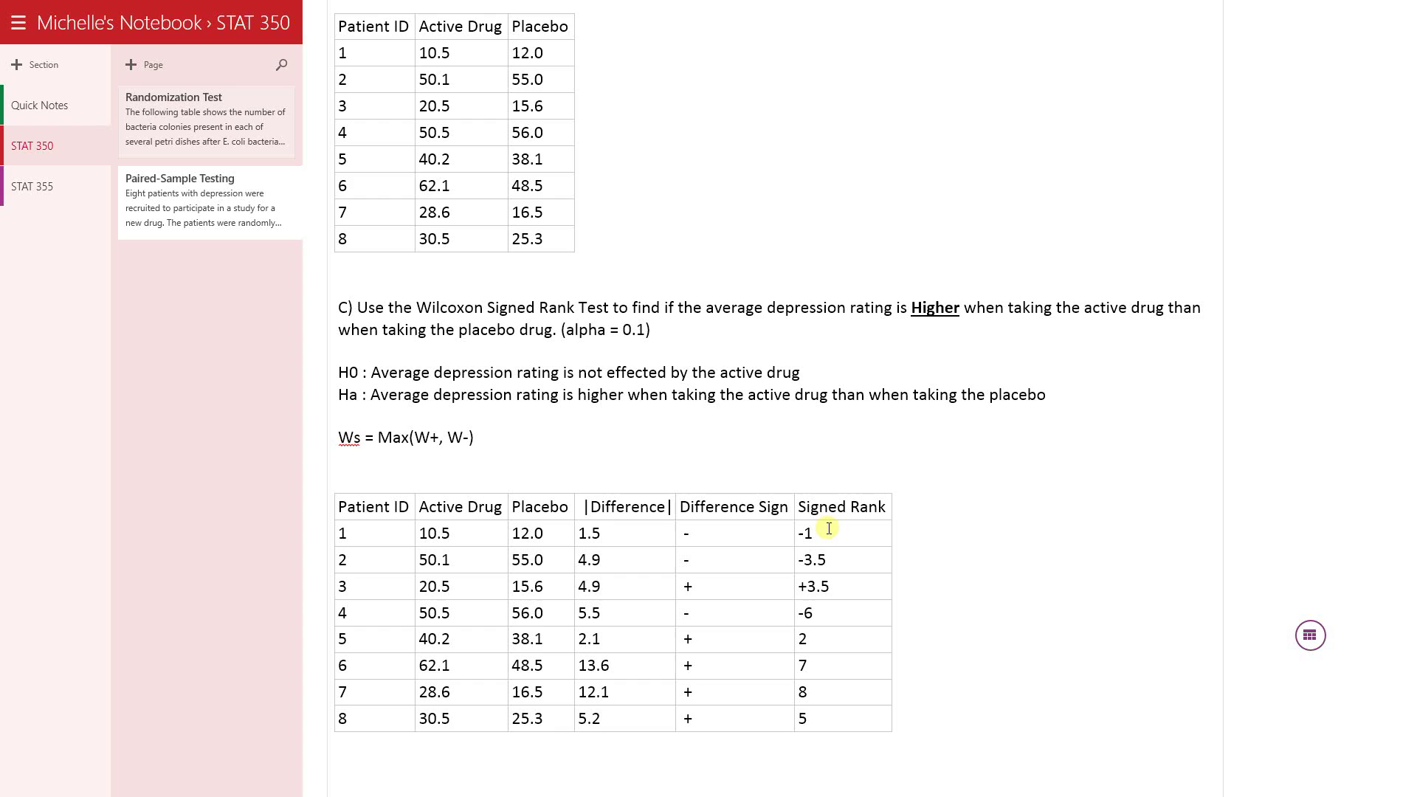
{"action": "type", "text": "+"}
Sign the remaining ranks +2, +7, +8, +5 and move below the table.
{"action": "key", "text": "Down"}
{"action": "type", "text": "+"}
{"action": "key", "text": "Down"}
{"action": "type", "text": "+"}
{"action": "key", "text": "Down"}
{"action": "type", "text": "+"}
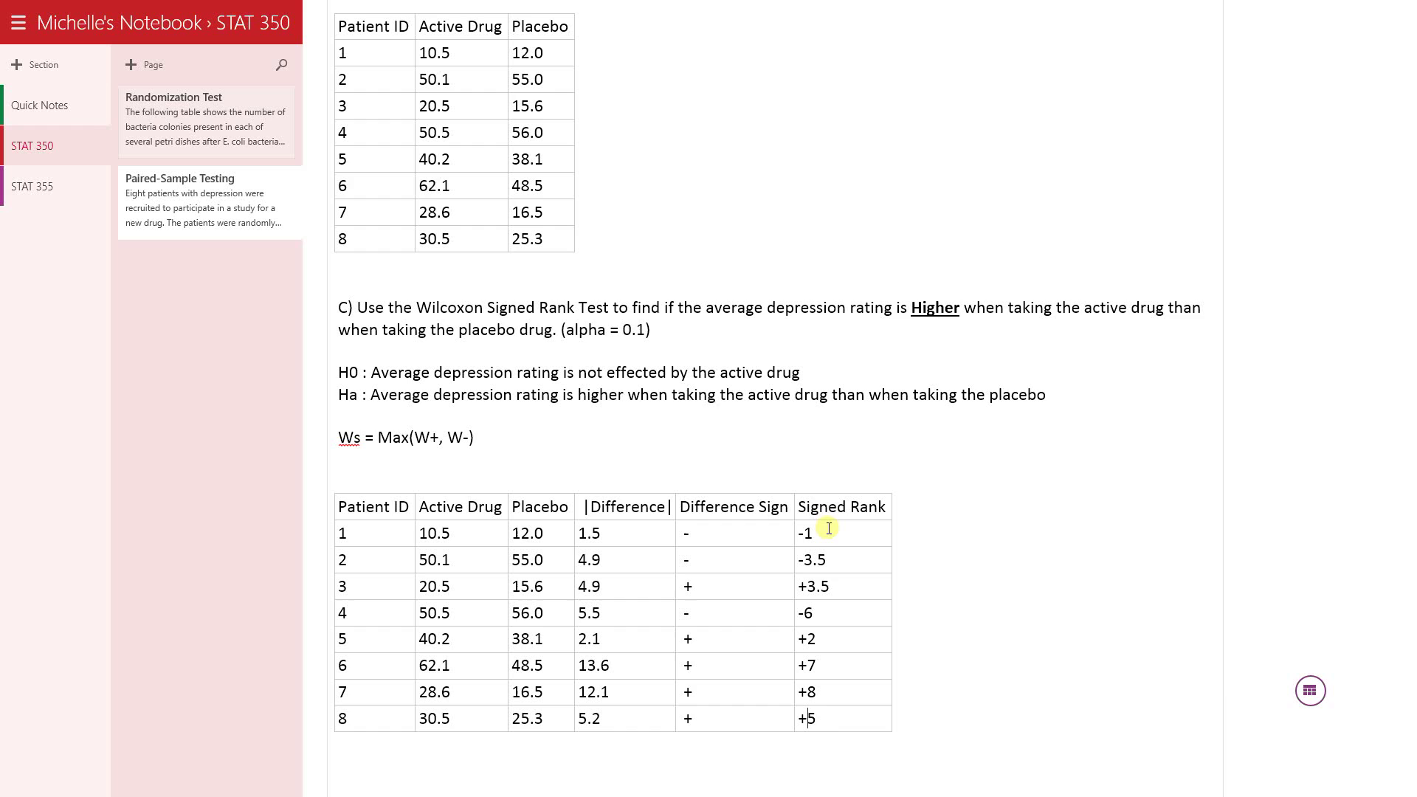
{"action": "key", "text": "Down"}
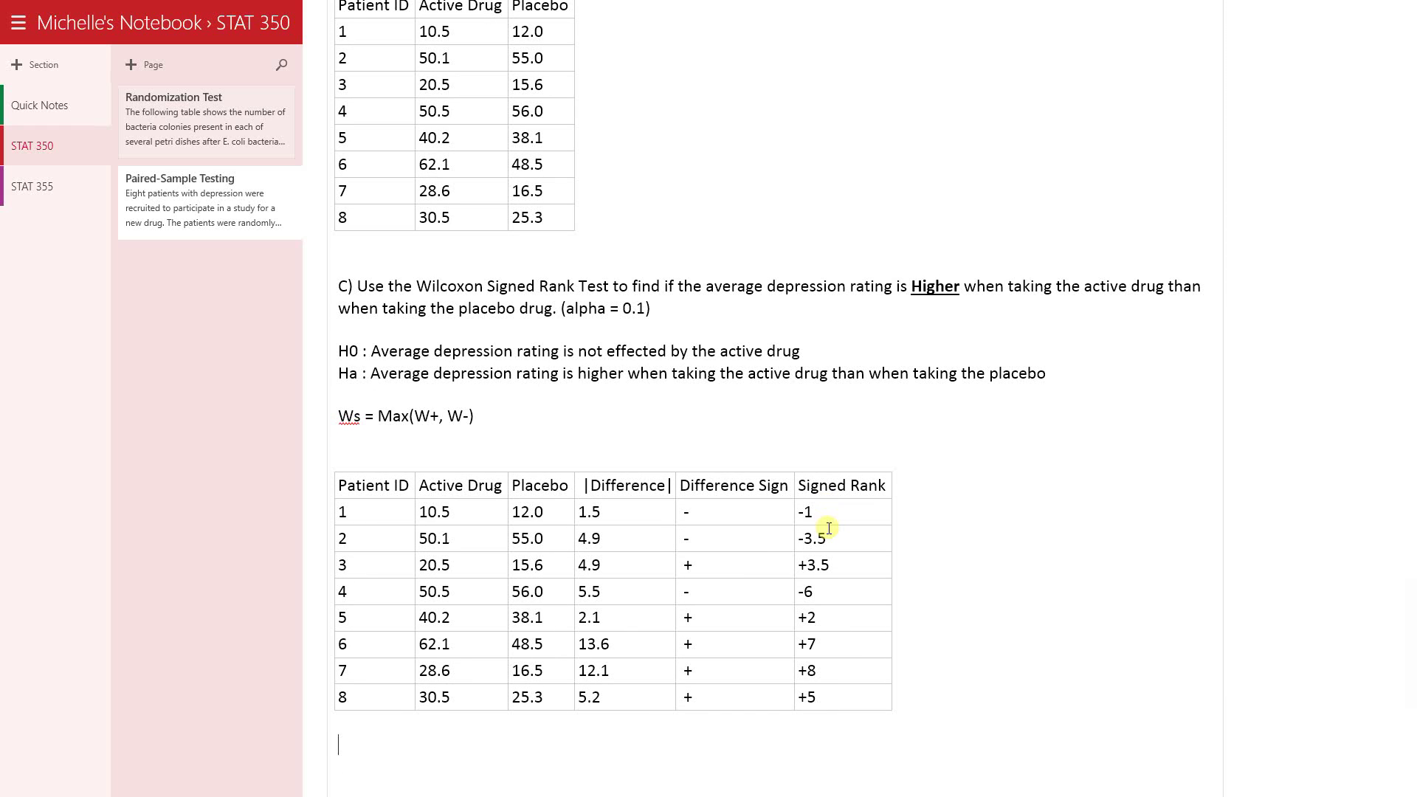
Below the table, write 'W+ = 3.5+2+7+8+5 = 25.5' and start a new line.
{"action": "type", "text": "W+ ="}
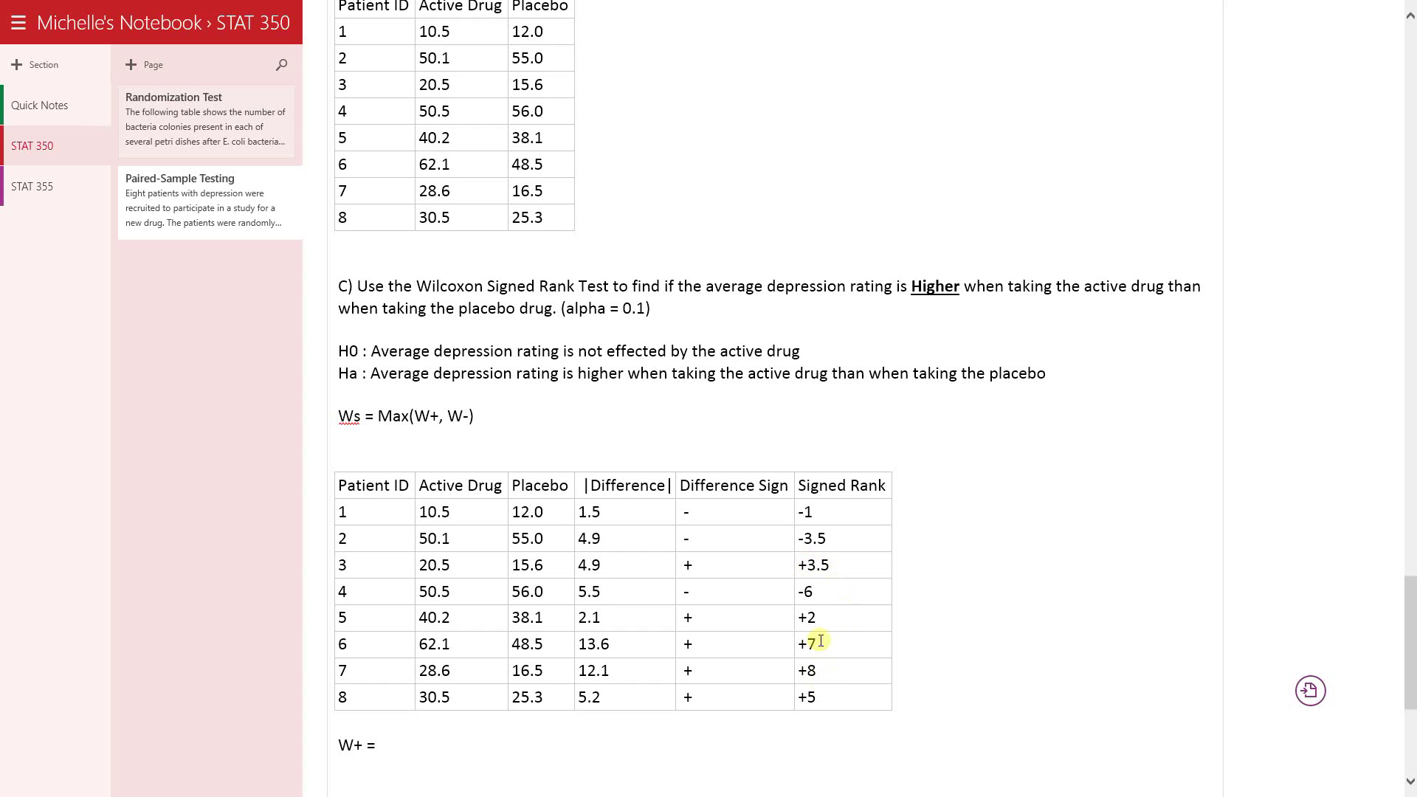
{"action": "type", "text": "3.5+"}
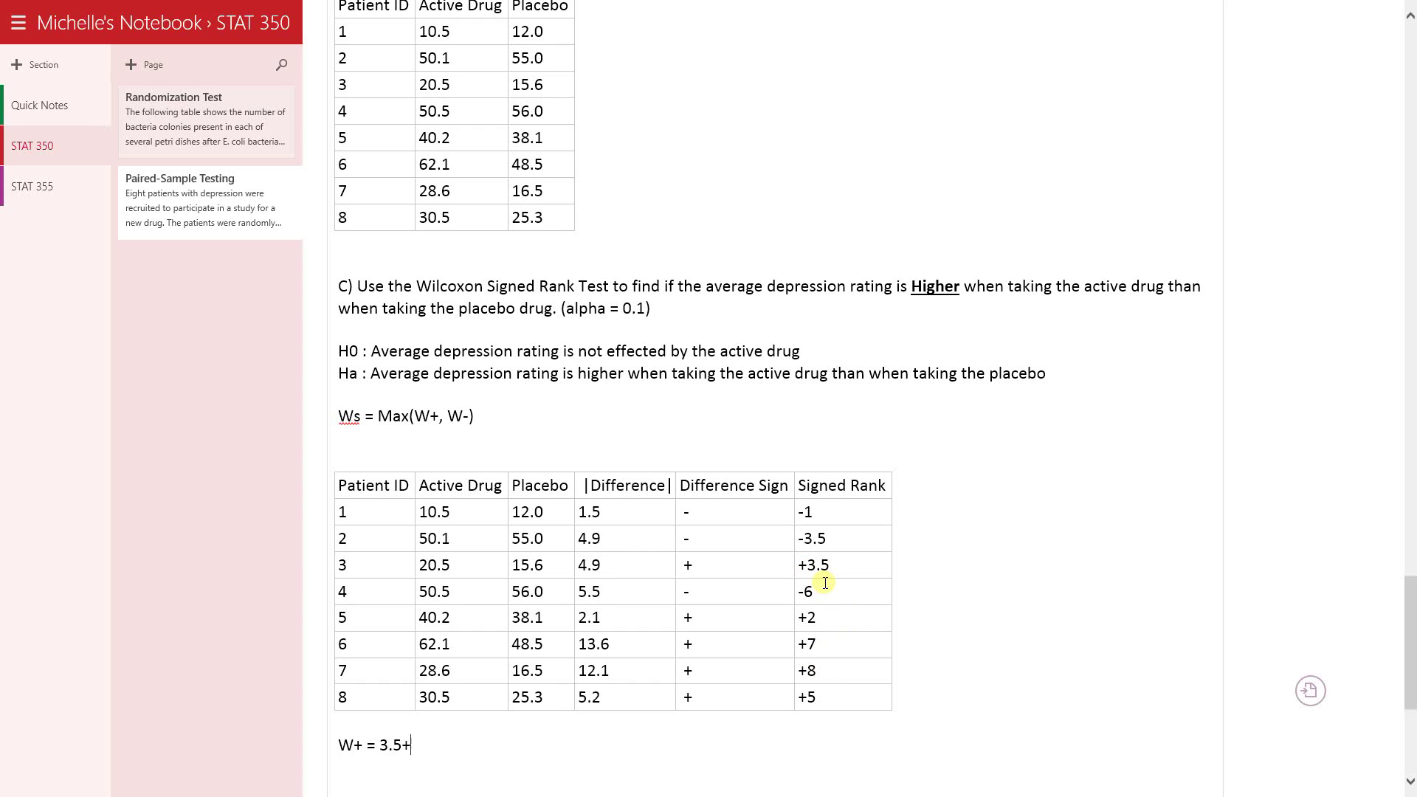
{"action": "type", "text": "2"}
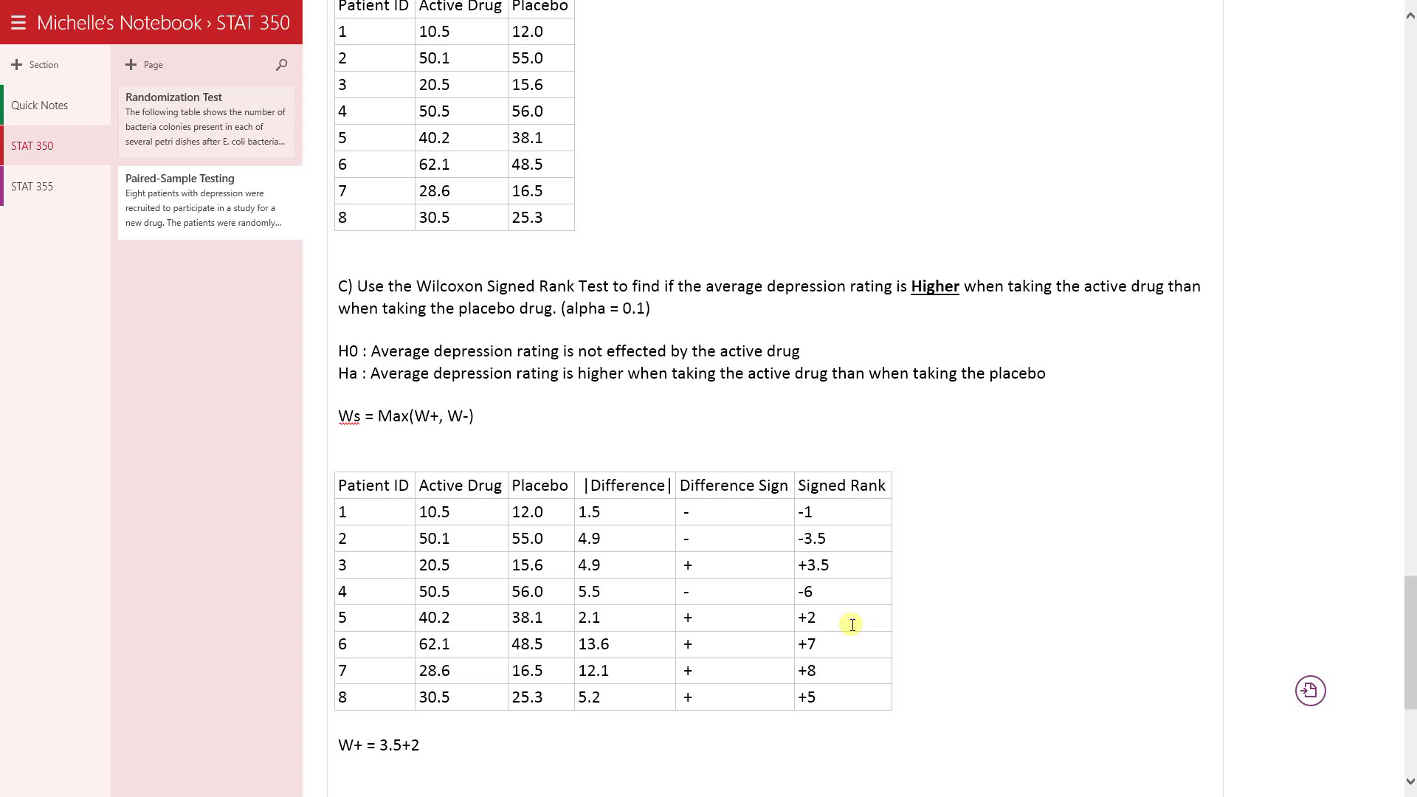
{"action": "type", "text": "+7+8+5 = 25.5"}
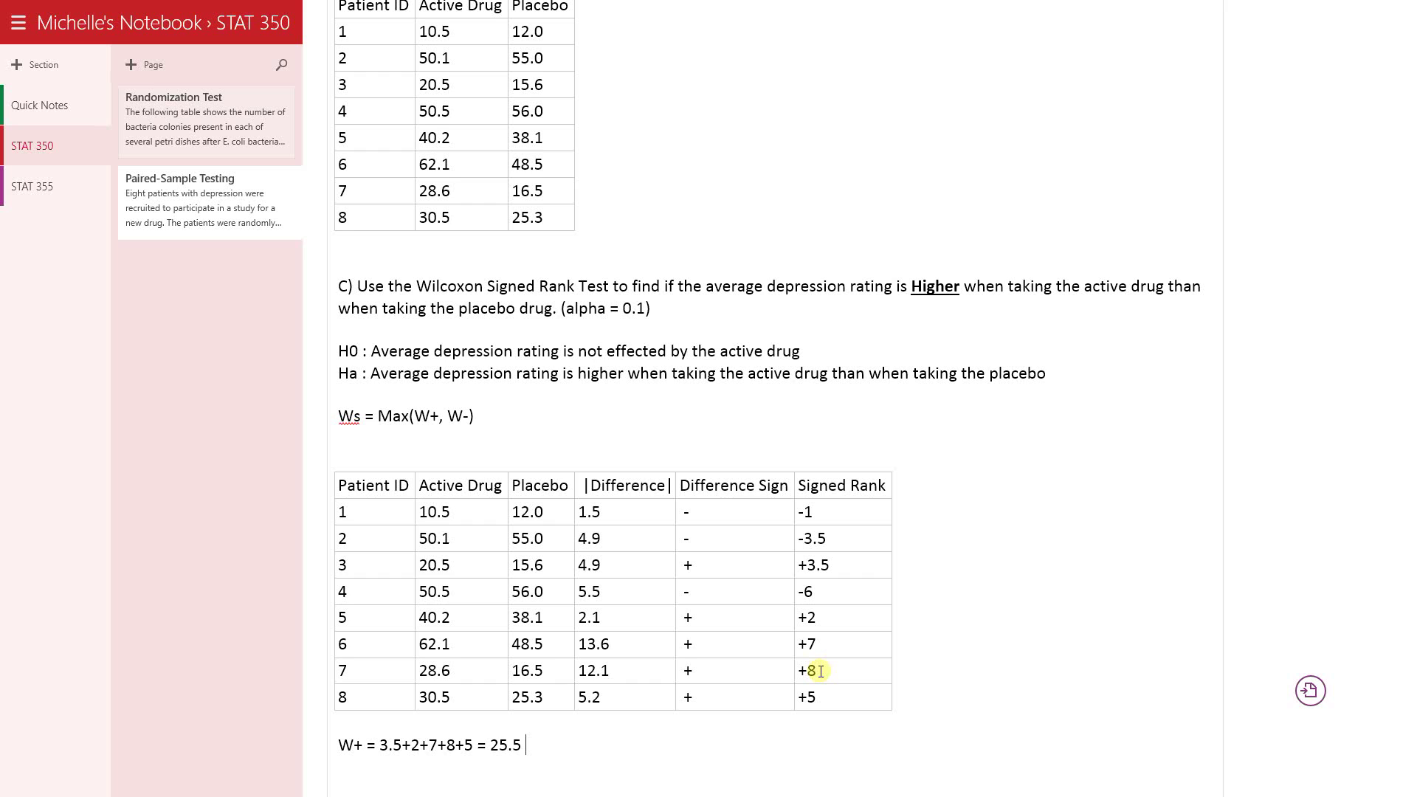
{"action": "key", "text": "Return"}
Type 'W- = 1 + 3.5 + 6 = 10.5' on the next line, fixing typos.
{"action": "type", "text": "W-"}
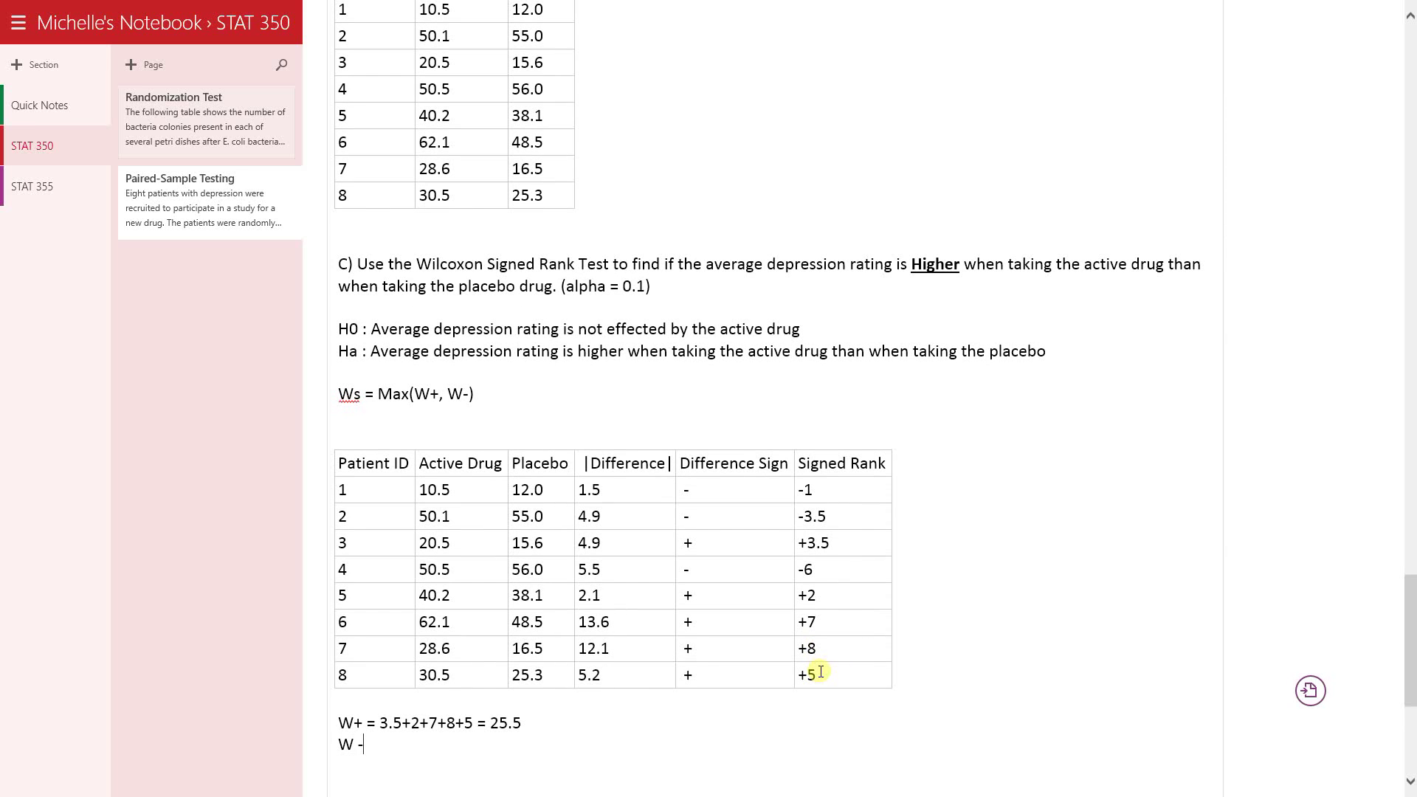
{"action": "type", "text": " +"}
{"action": "key", "text": "BackSpace"}
{"action": "type", "text": "= 1"}
{"action": "key", "text": "BackSpace"}
{"action": "type", "text": "1 + 3.5 + 6 = 10.5"}
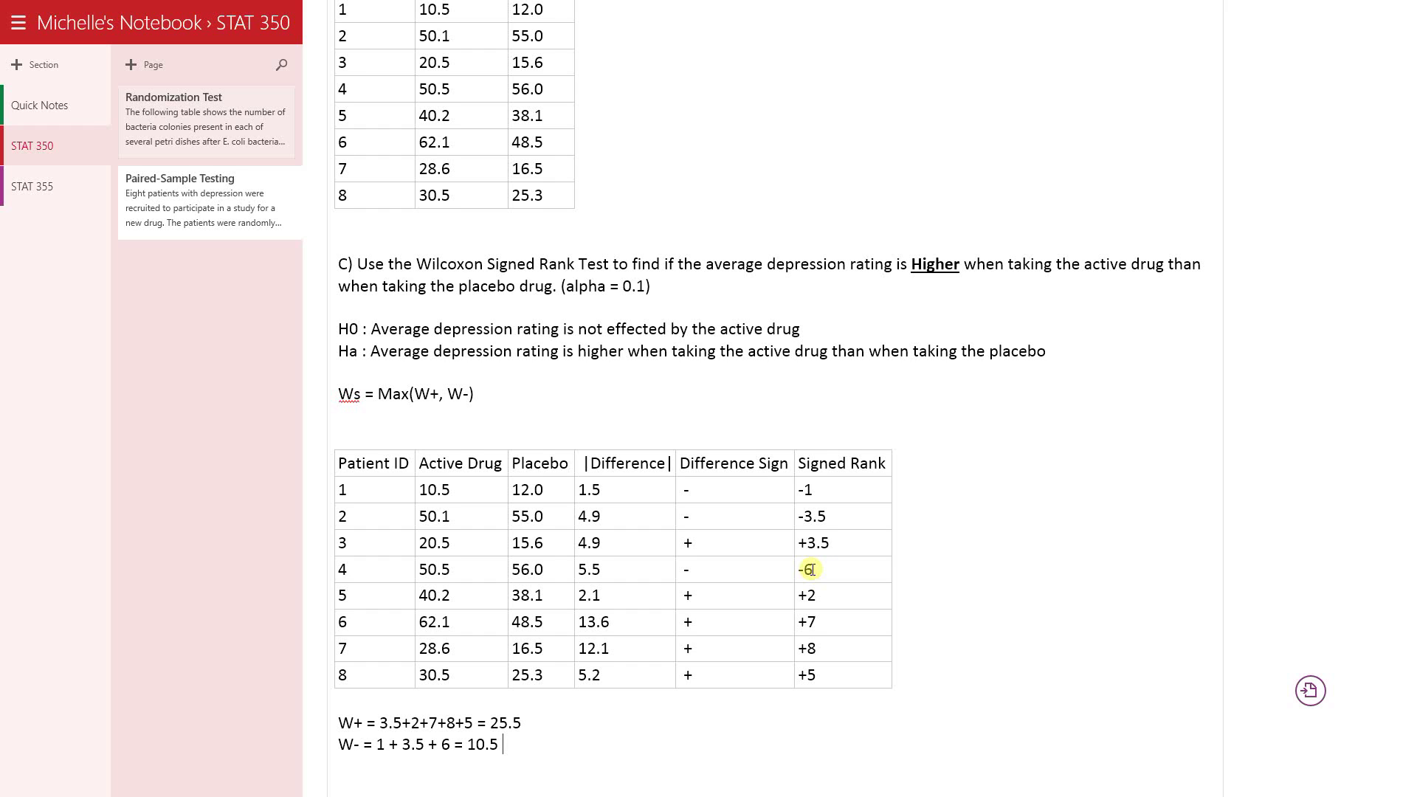
{"action": "key", "text": "Return"}
{"action": "key", "text": "Return"}
Type 'Ws = 25.5' below the W+ and W- sums and begin a new line.
{"action": "type", "text": "W"}
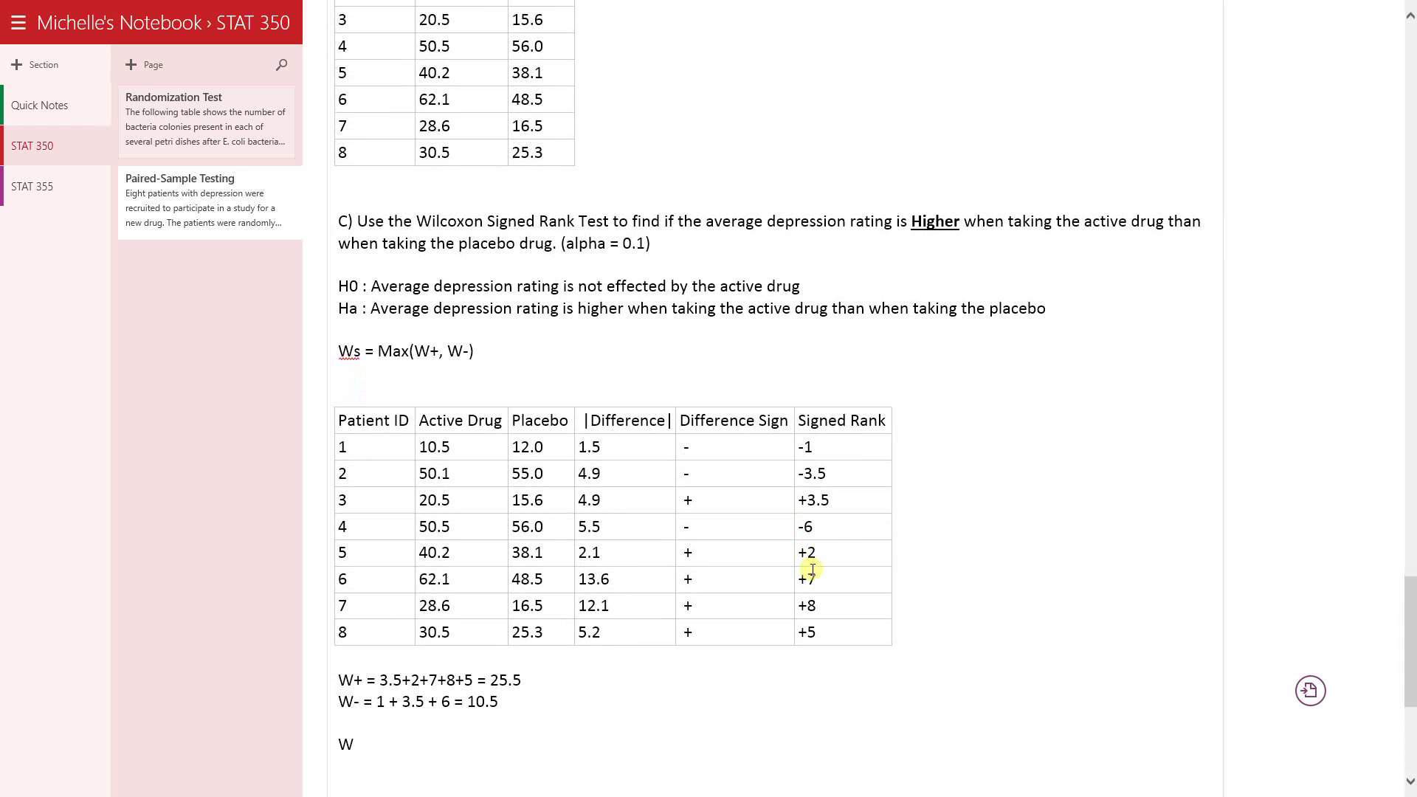
{"action": "type", "text": "s = "}
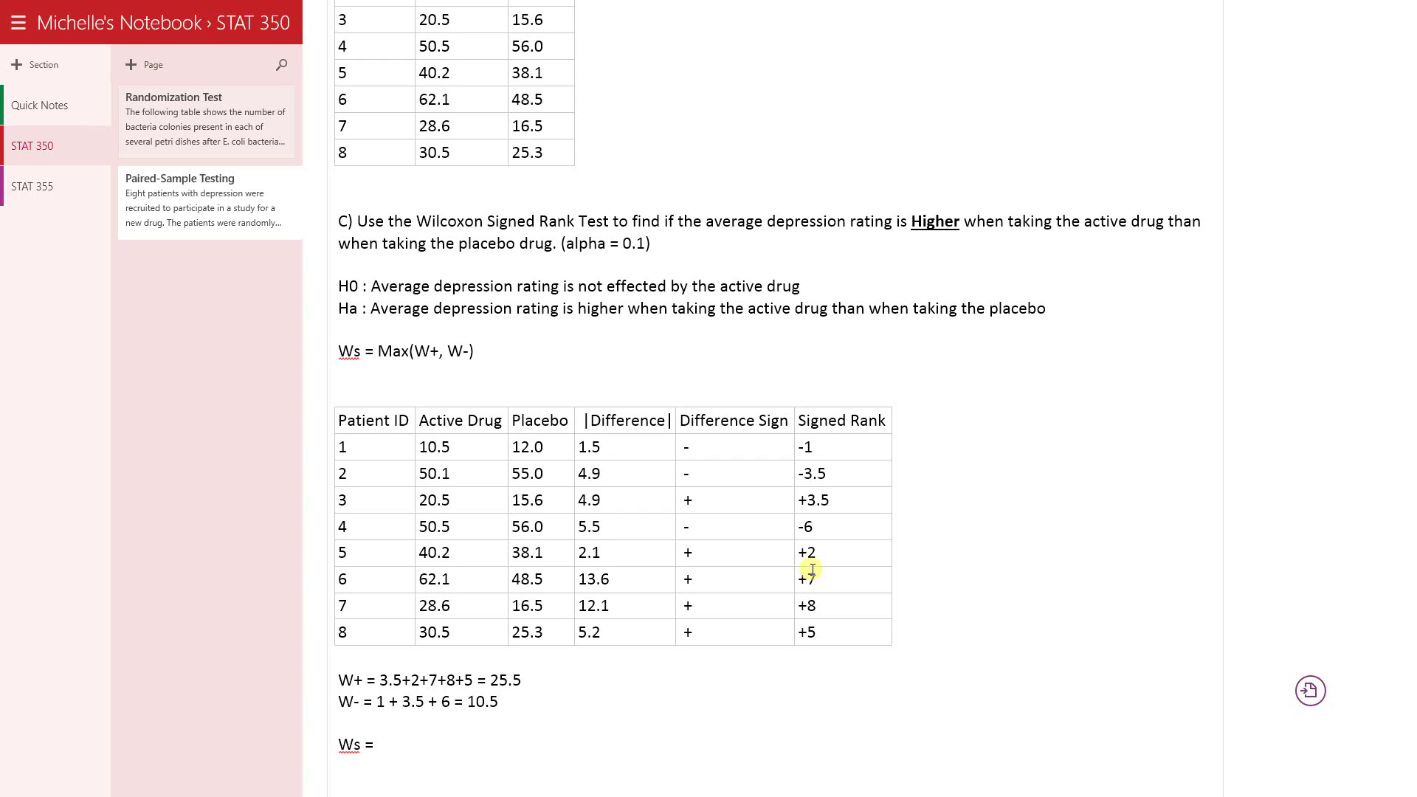
{"action": "type", "text": "25.5"}
{"action": "scroll", "coordinate": [812, 569], "scroll_direction": "down", "scroll_amount": 1}
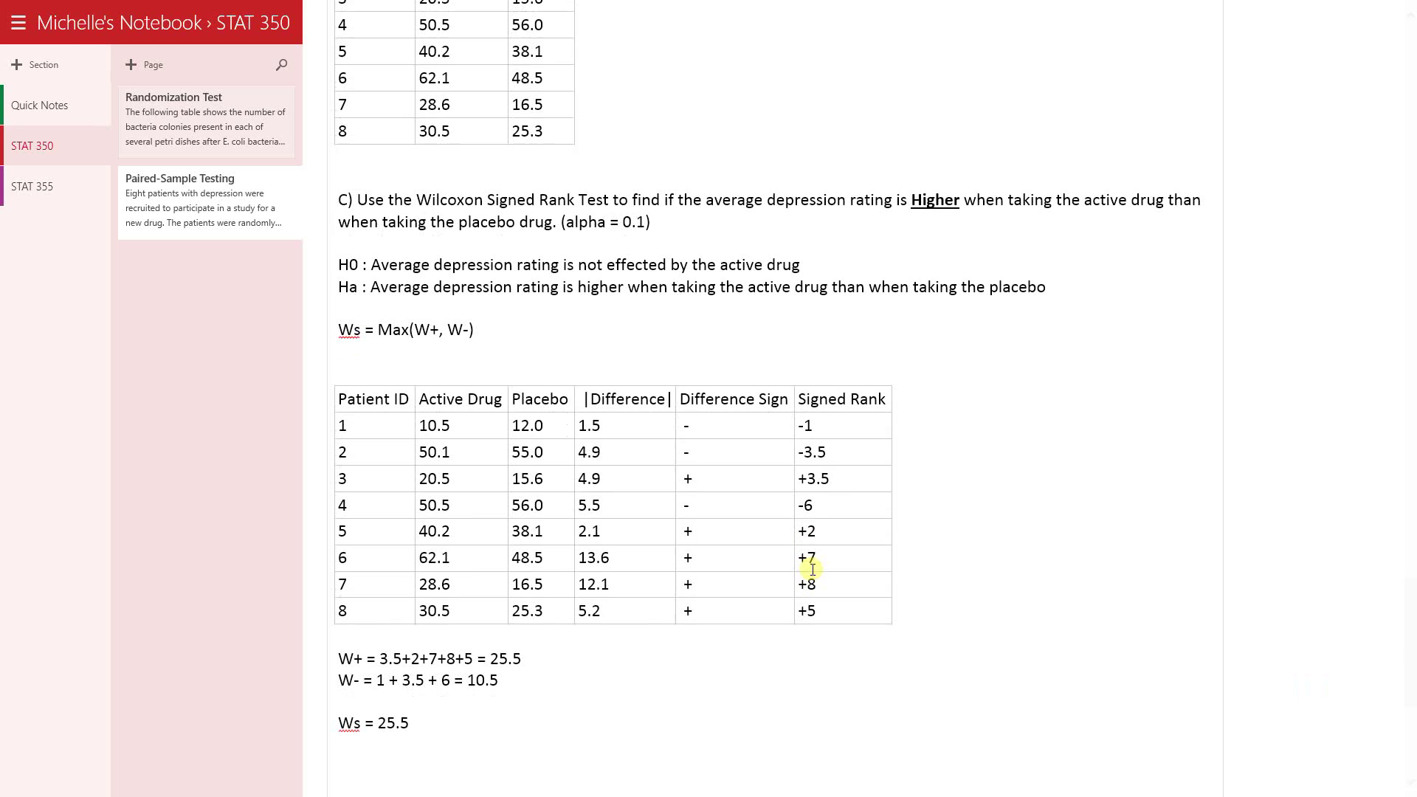
{"action": "key", "text": "Return"}
{"action": "key", "text": "Return"}
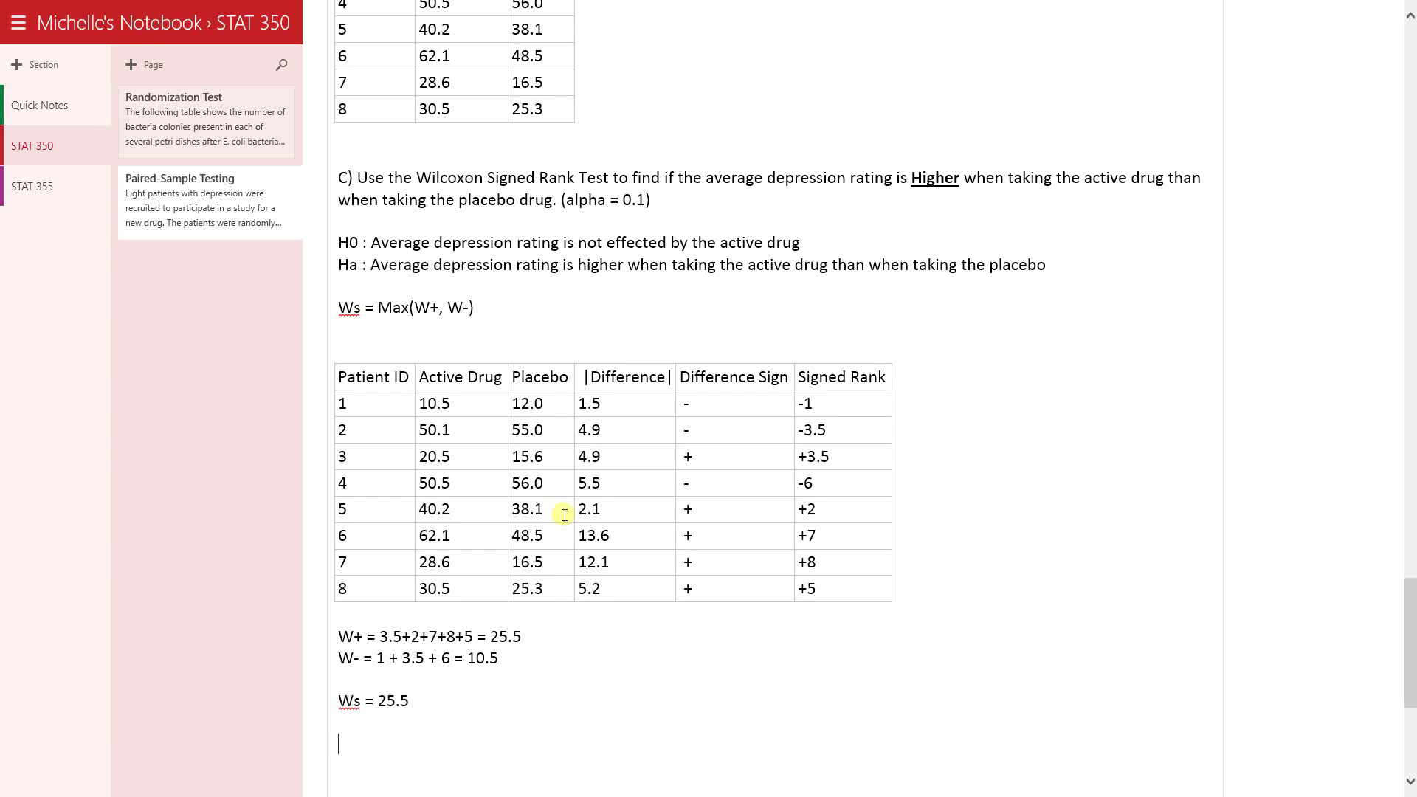
{"action": "left_click", "coordinate": [4, 6]}
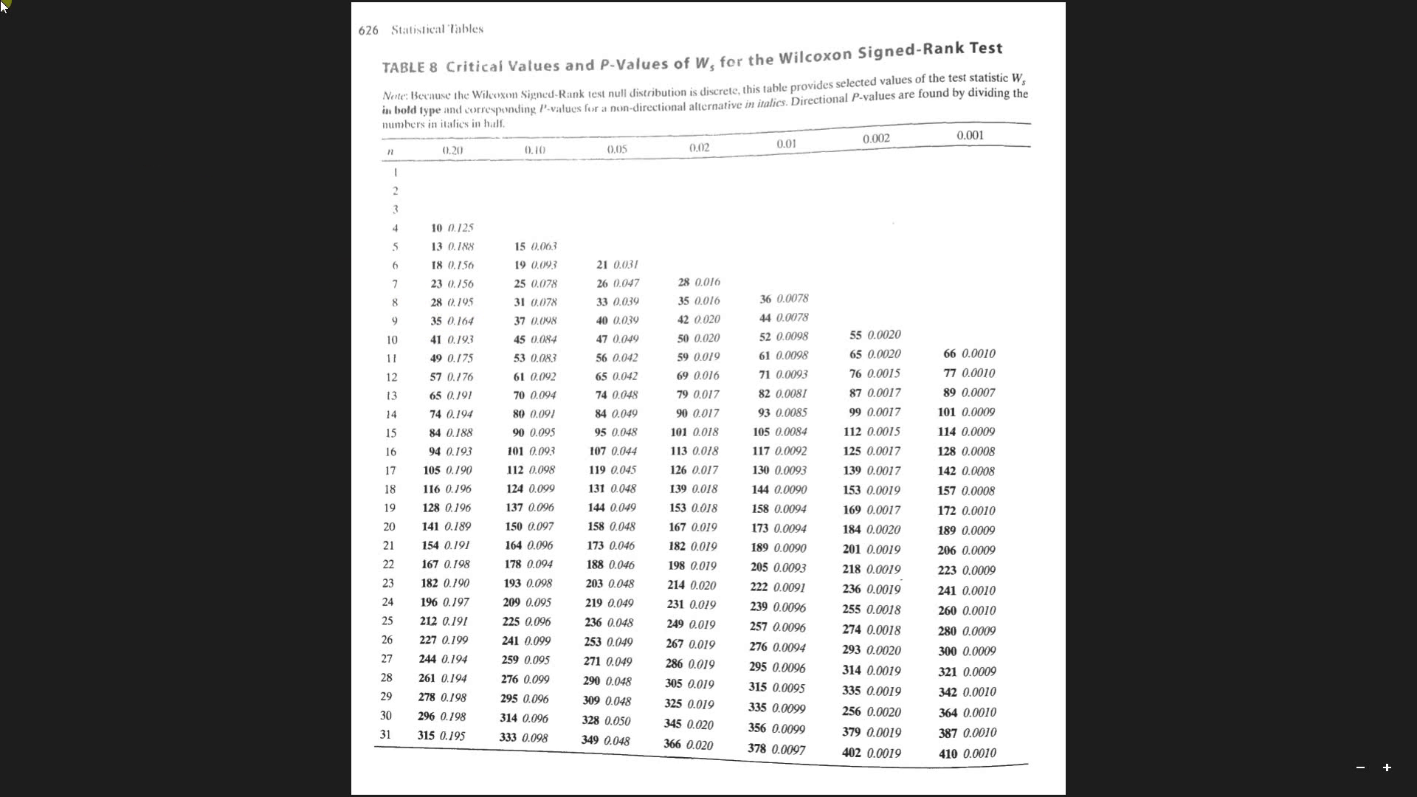
{"action": "mouse_move", "coordinate": [4, 7]}
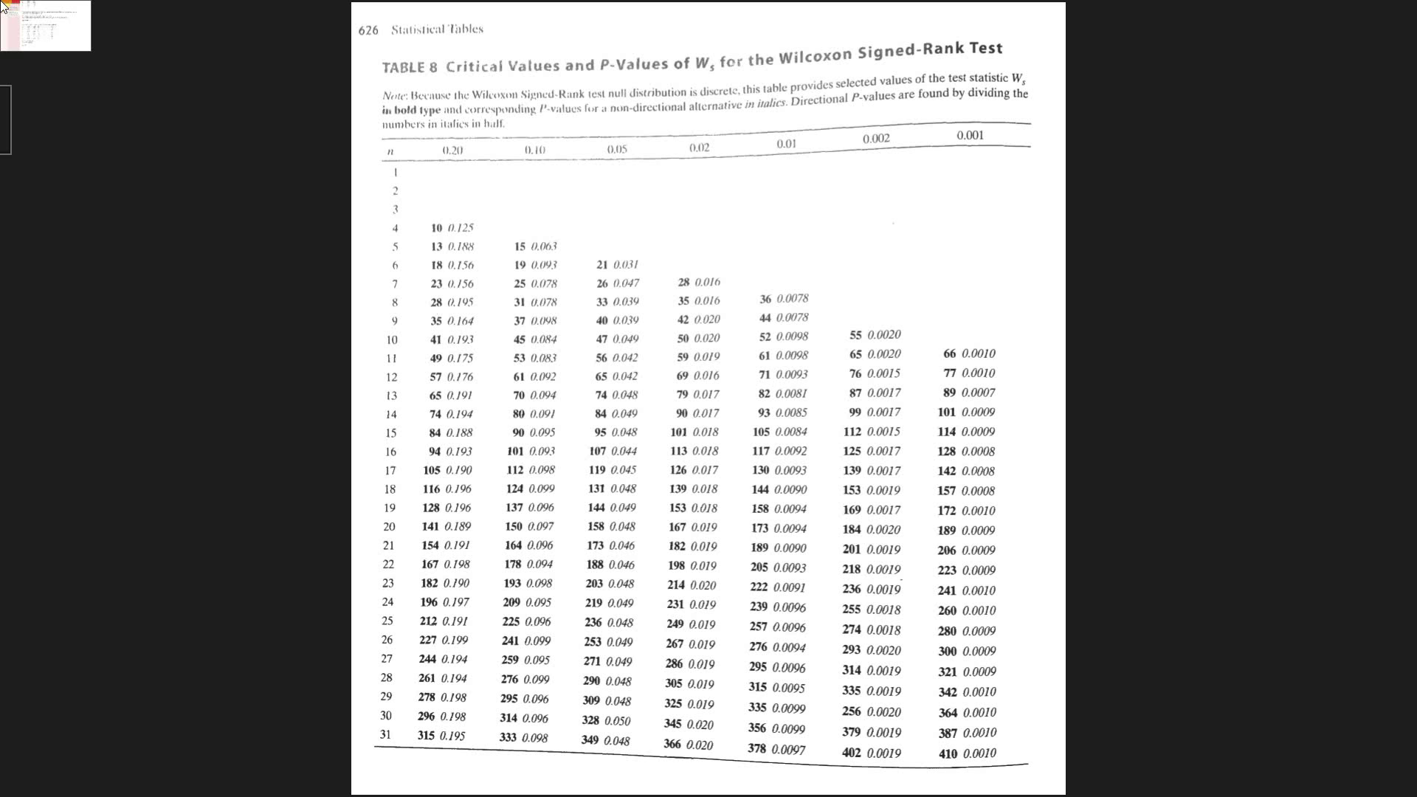
{"action": "left_click", "coordinate": [4, 8]}
Below Ws = 25.5, write 'P-value > 0.195/2' and '0.195/2 = 0.0975' on separate lines.
{"action": "left_click", "coordinate": [376, 746]}
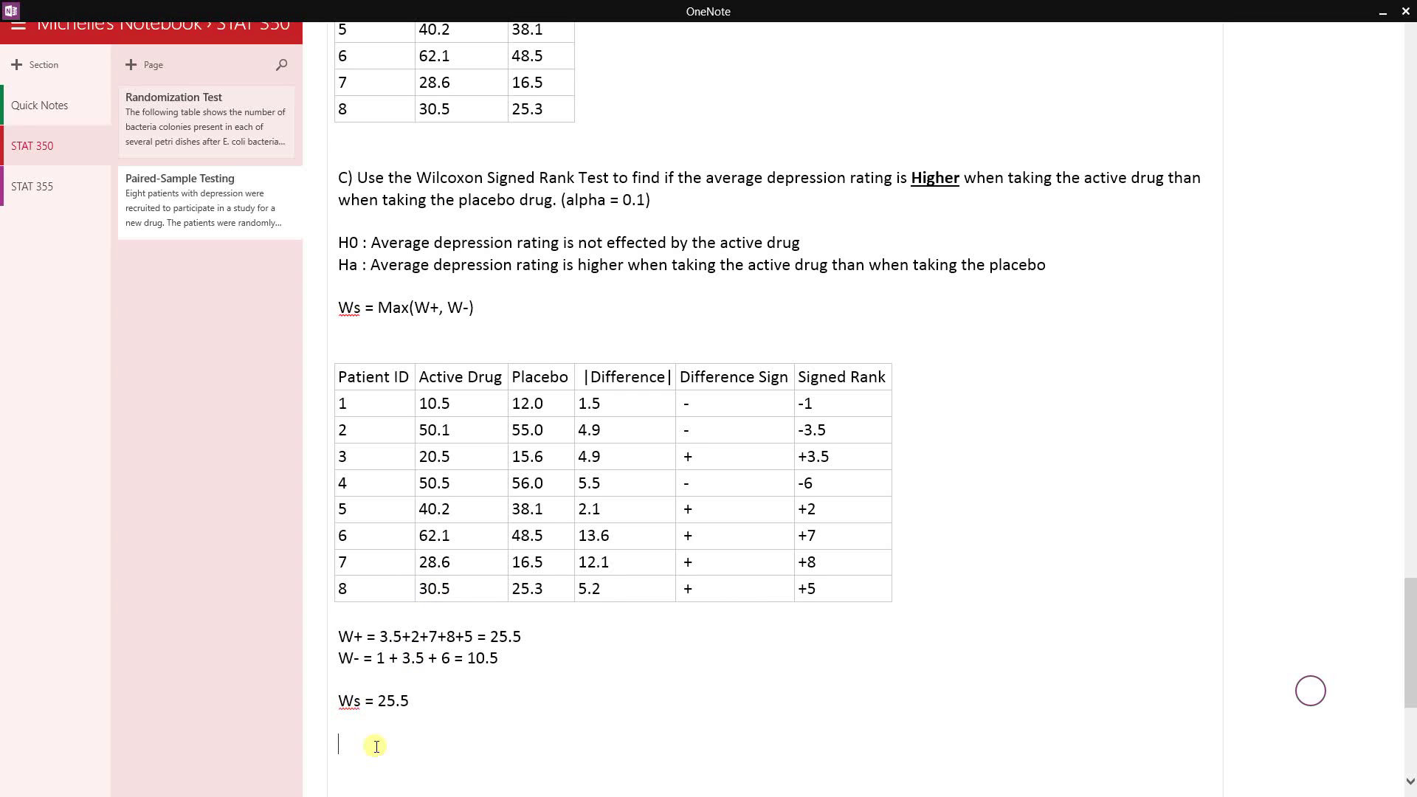
{"action": "type", "text": "P-valu"}
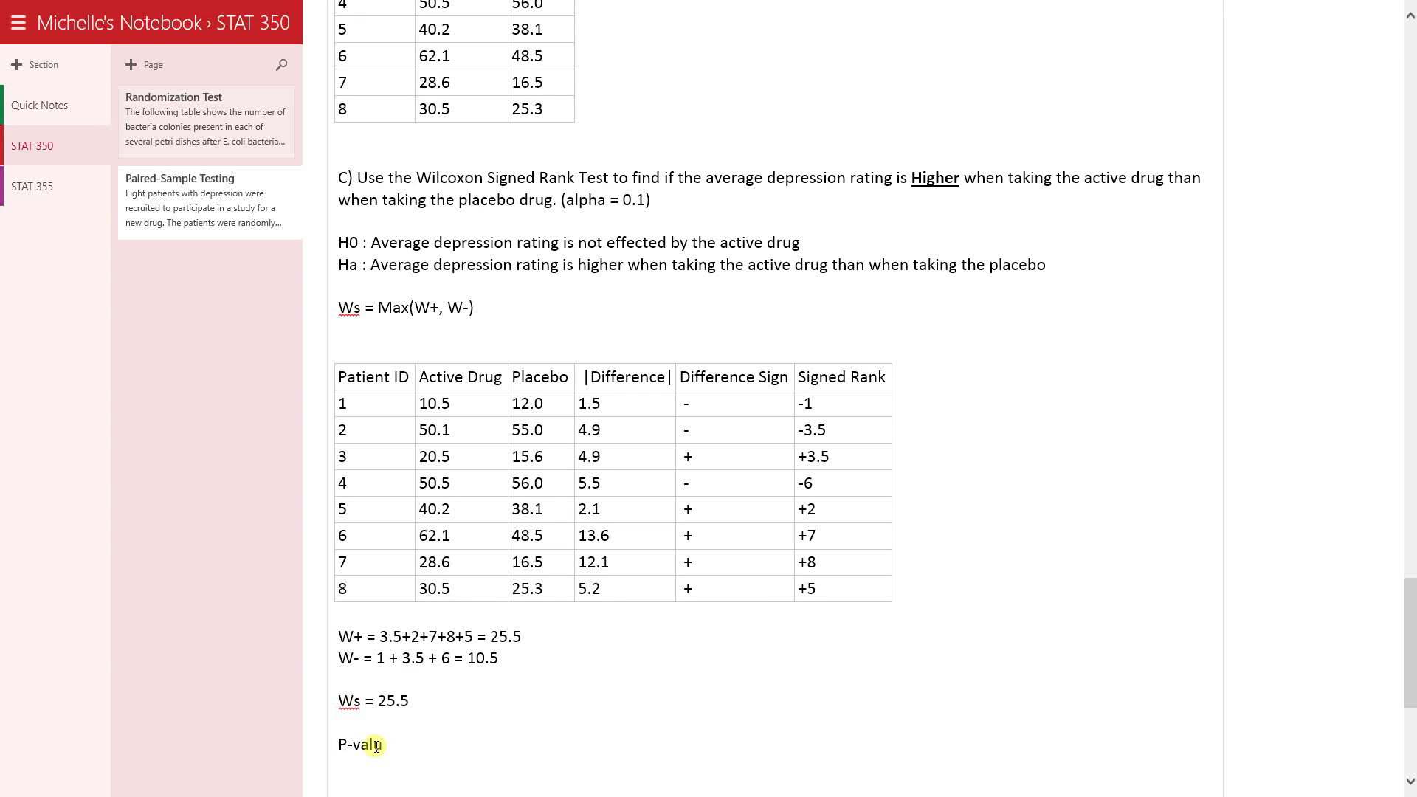
{"action": "type", "text": "e > "}
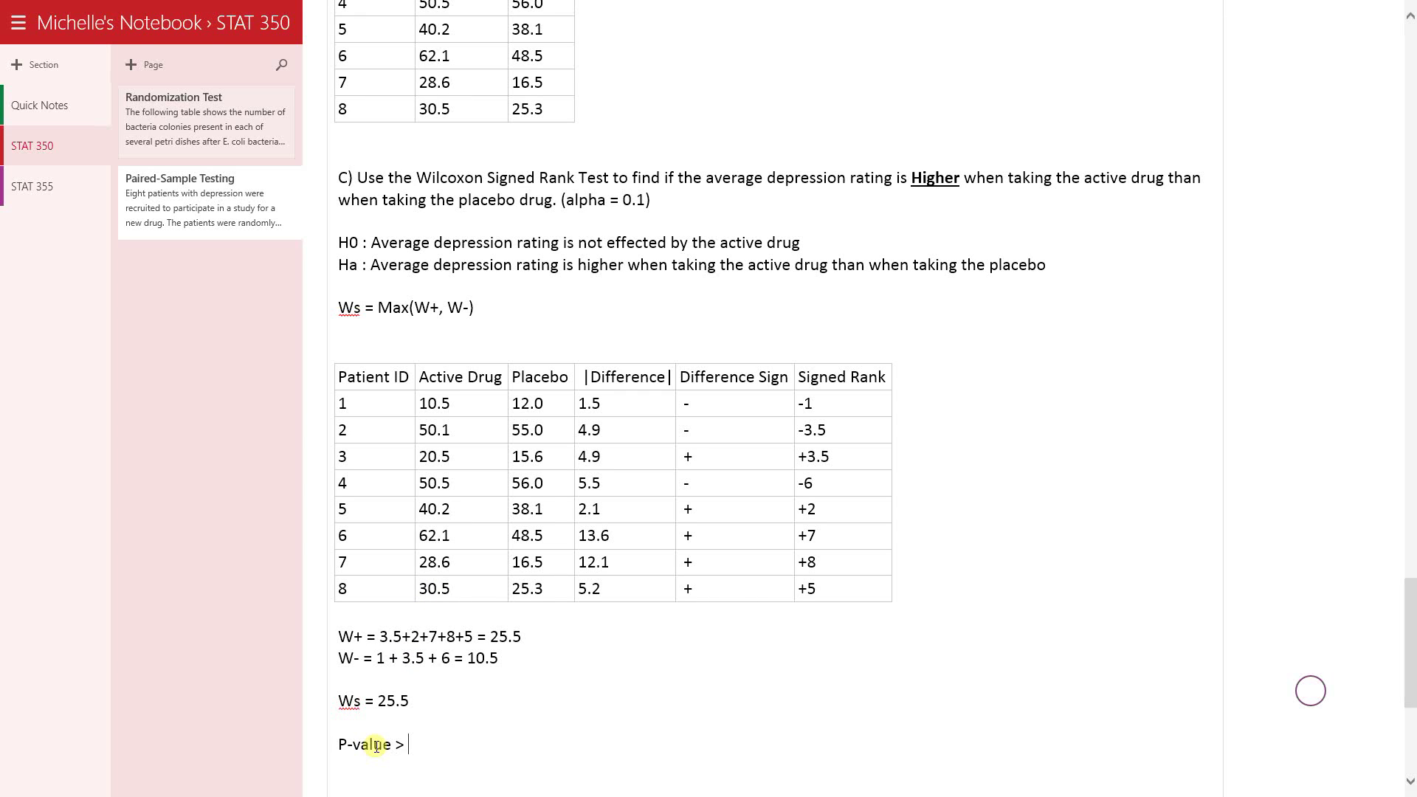
{"action": "type", "text": "0.195/"}
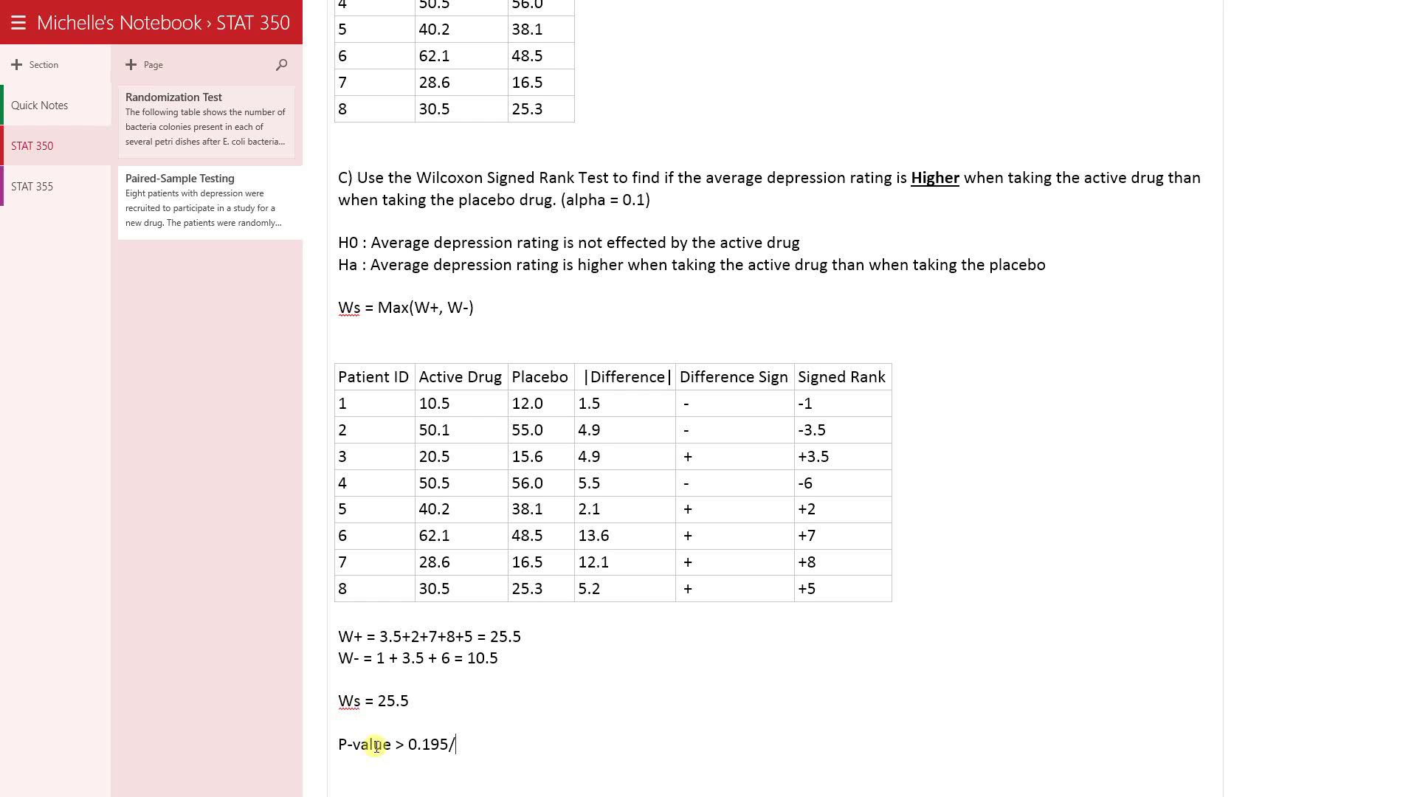
{"action": "type", "text": "2"}
{"action": "key", "text": "Return"}
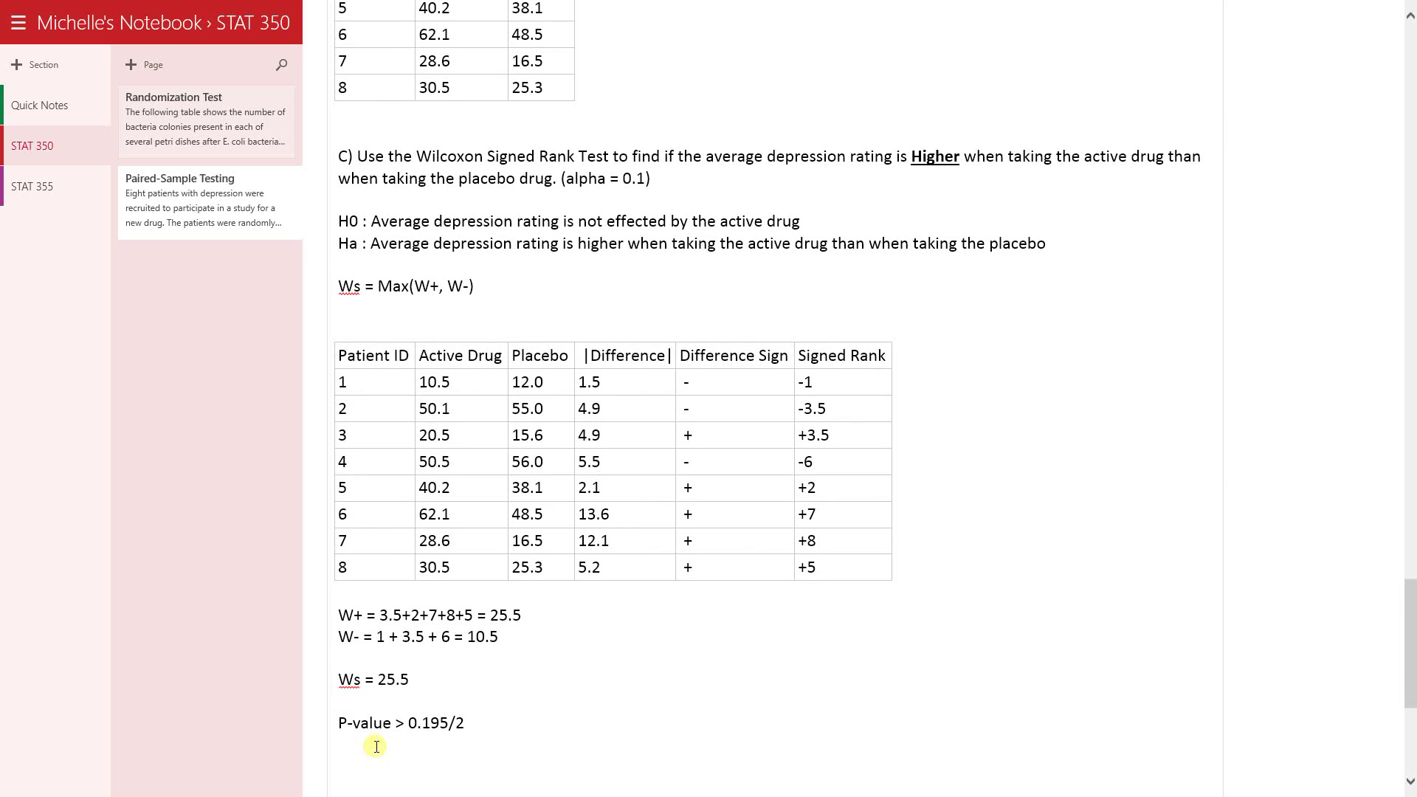
{"action": "type", "text": "0.195/2"}
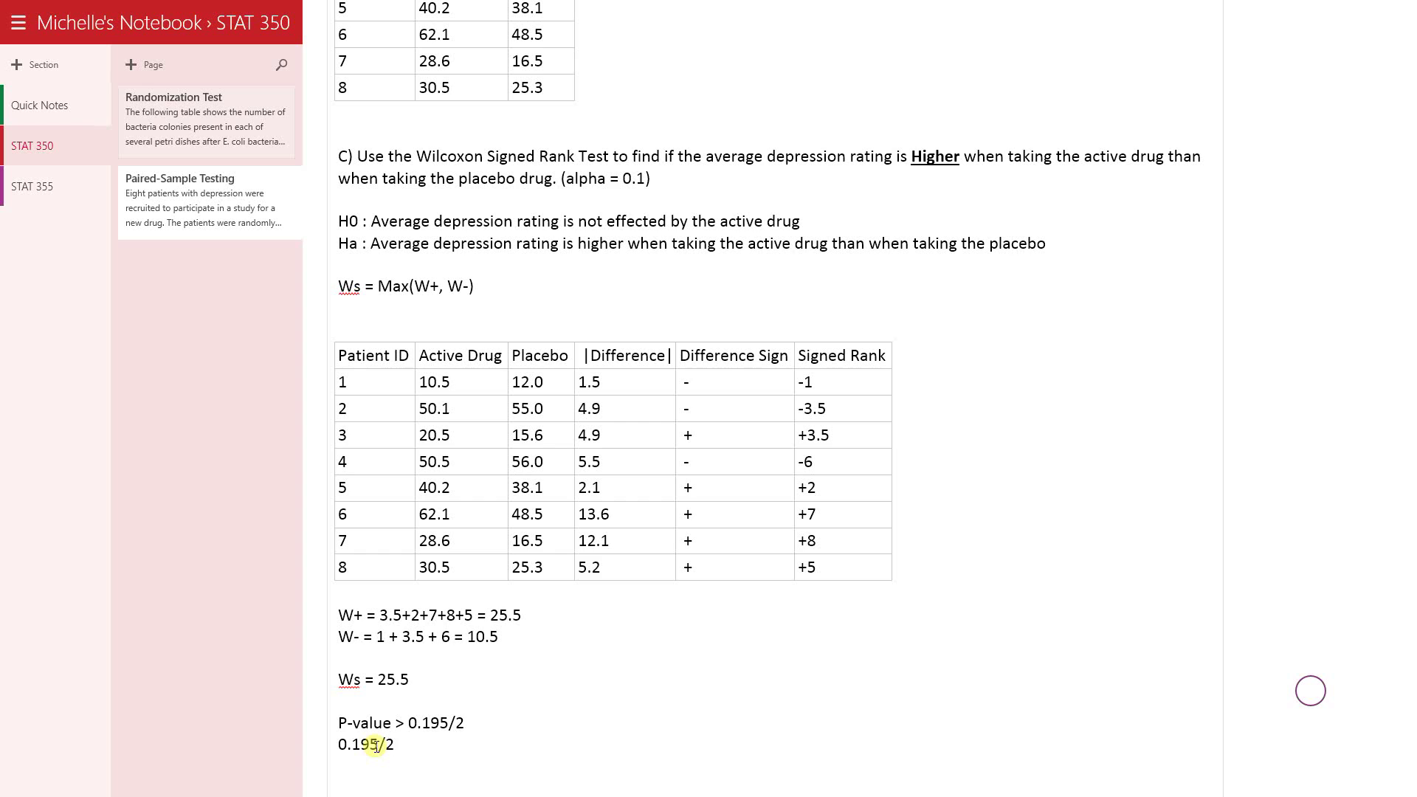
{"action": "type", "text": " = 0.0975"}
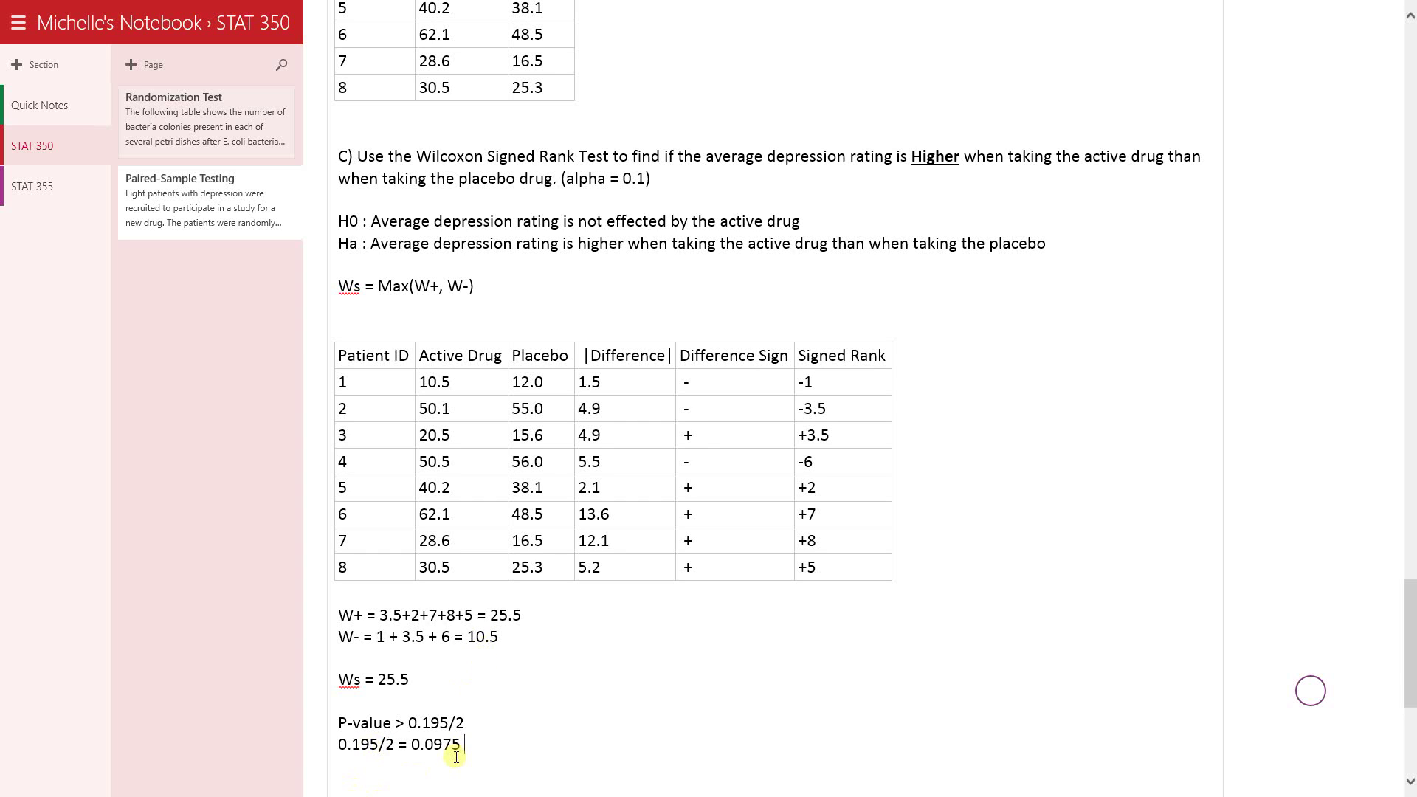
{"action": "left_click", "coordinate": [517, 741]}
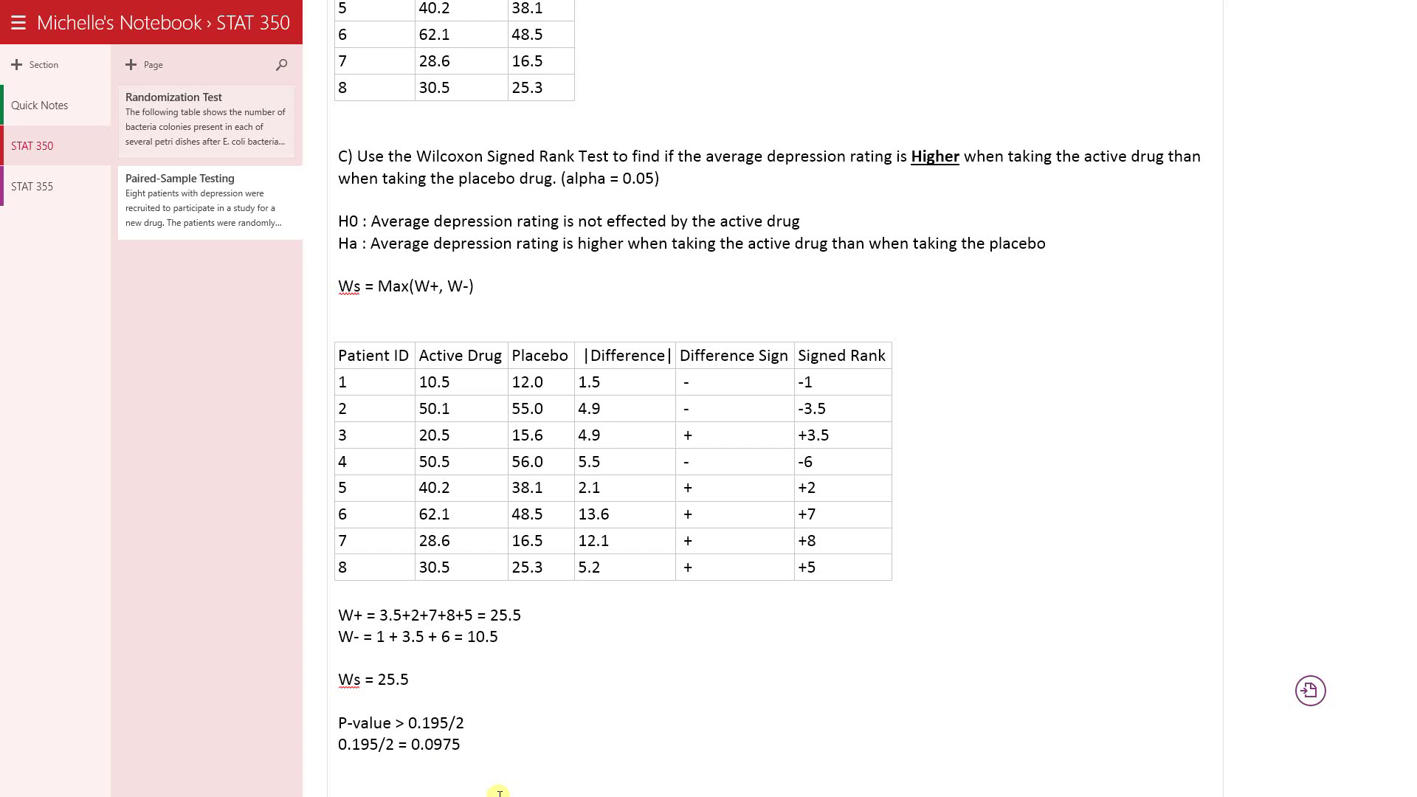
Add 'P-value > 0.05', 'We fail to reject H0.', and paste the no-evidence conclusion sentence.
{"action": "scroll", "coordinate": [499, 791], "scroll_direction": "down", "scroll_amount": 1}
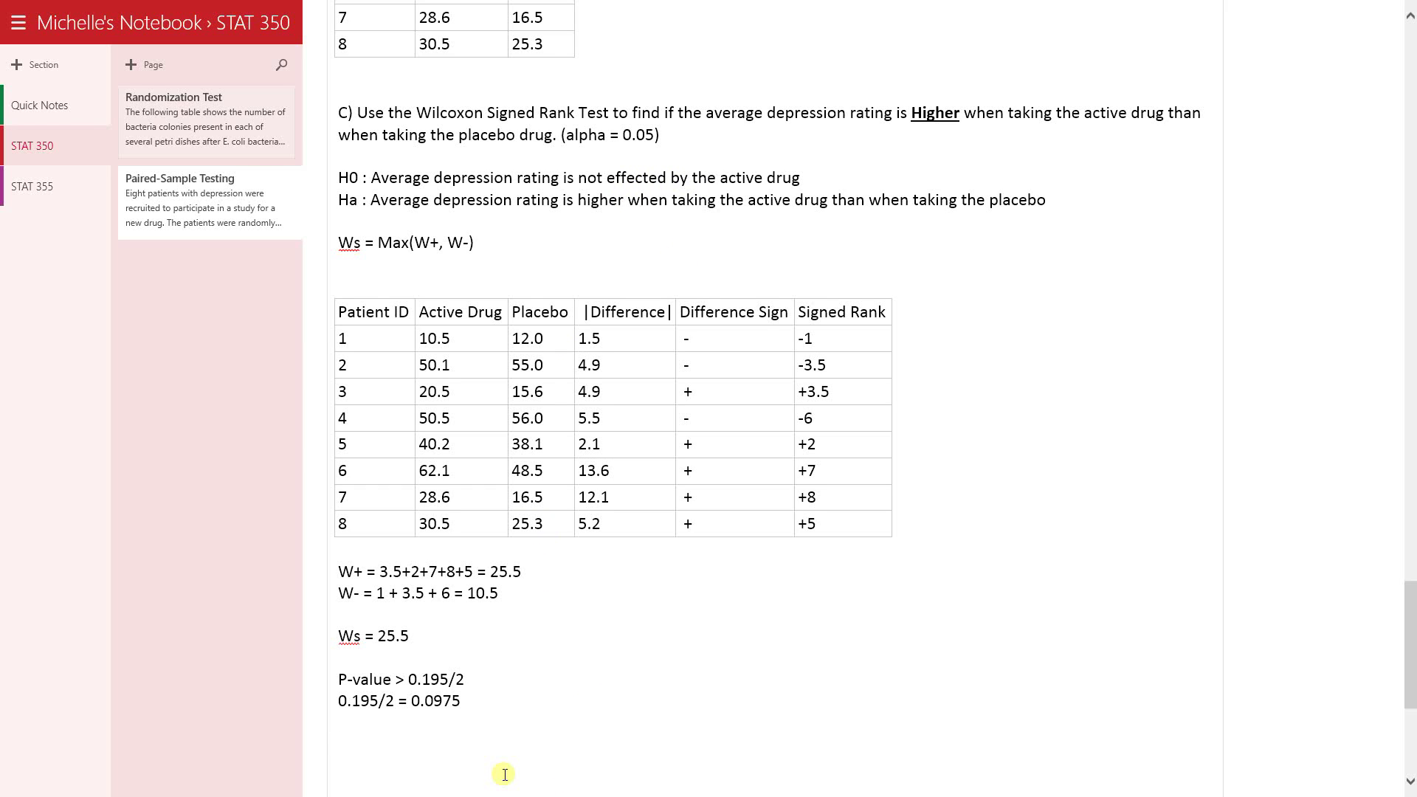
{"action": "type", "text": "P-value >0.05"}
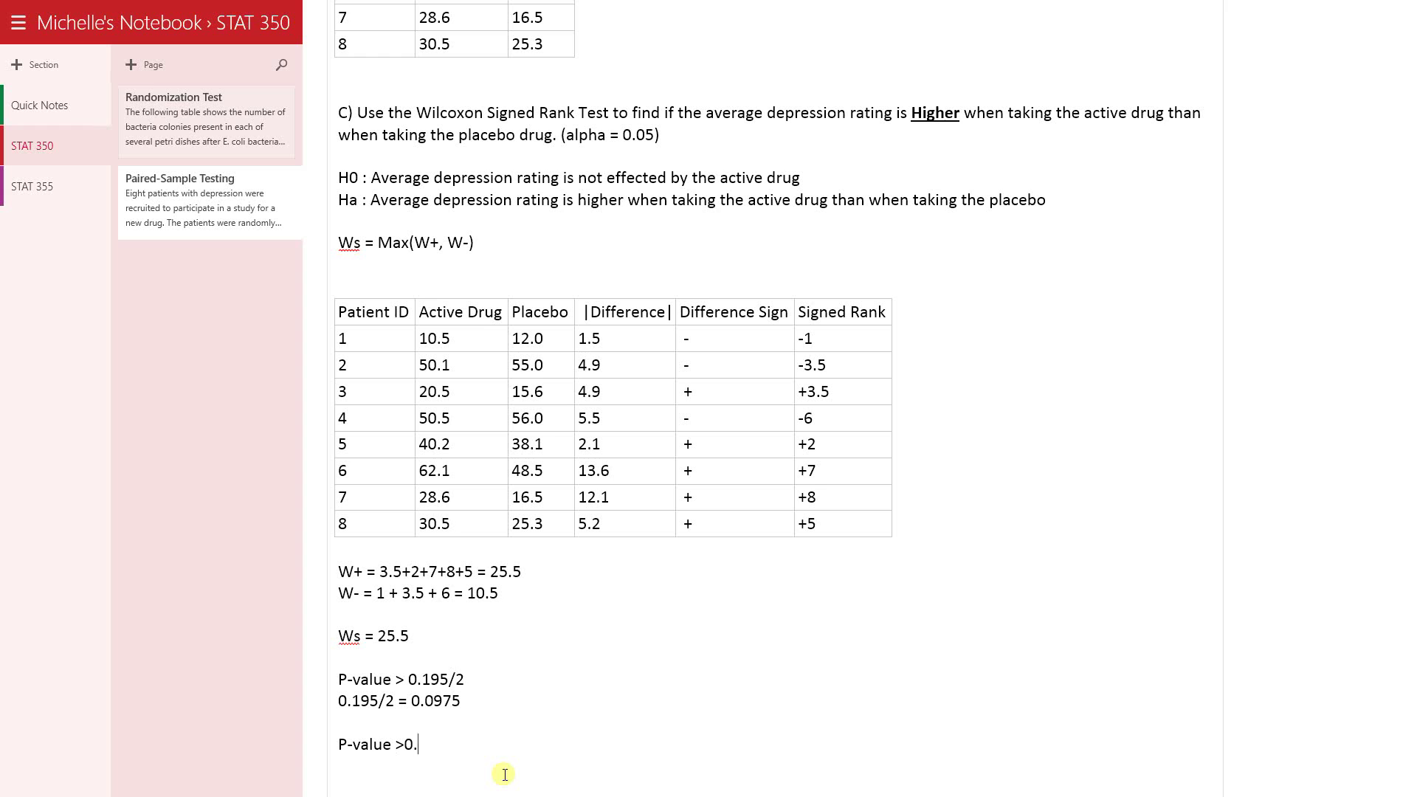
{"action": "key", "text": "Left"}
{"action": "key", "text": "Left"}
{"action": "key", "text": "Left"}
{"action": "key", "text": "Left"}
{"action": "key", "text": "Right"}
{"action": "key", "text": "Return"}
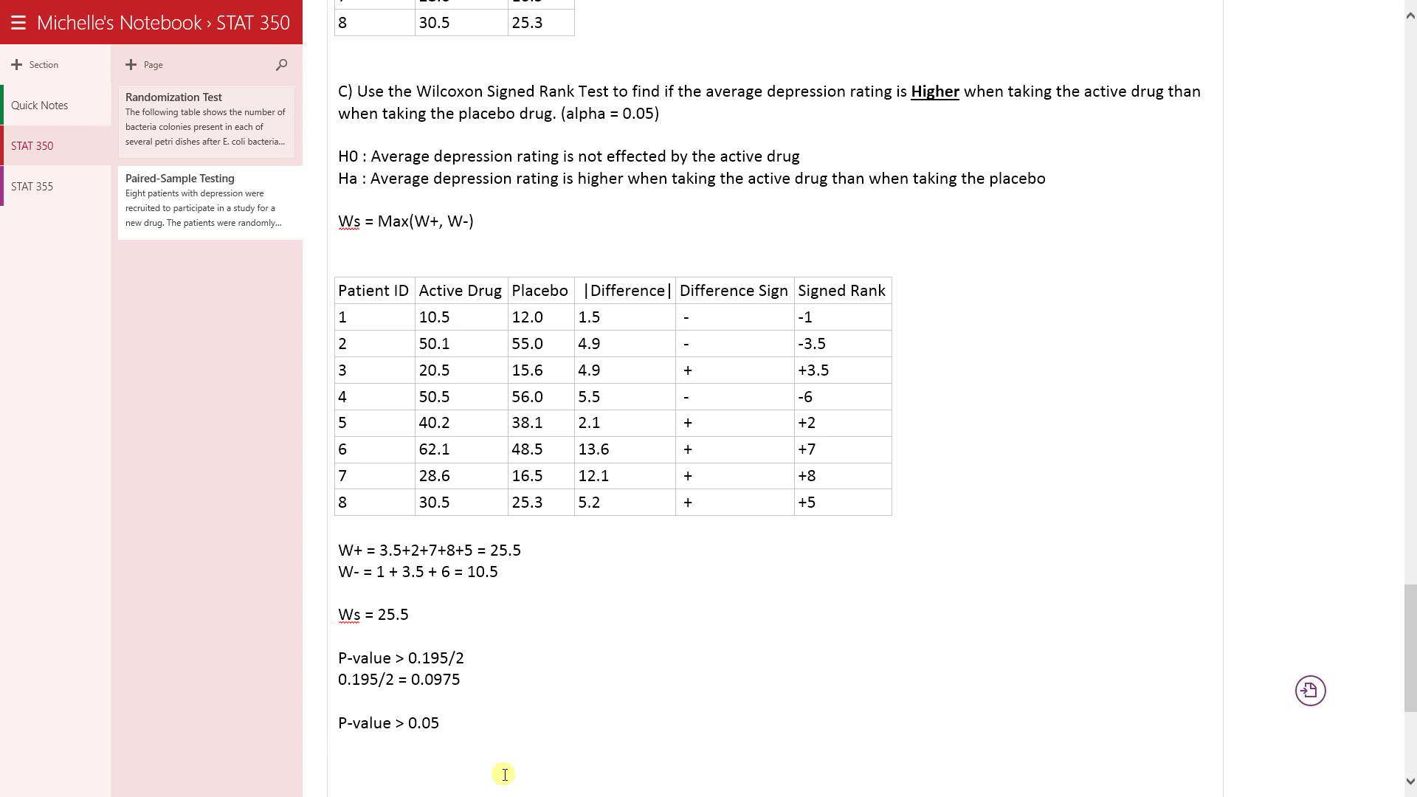
{"action": "type", "text": "We"}
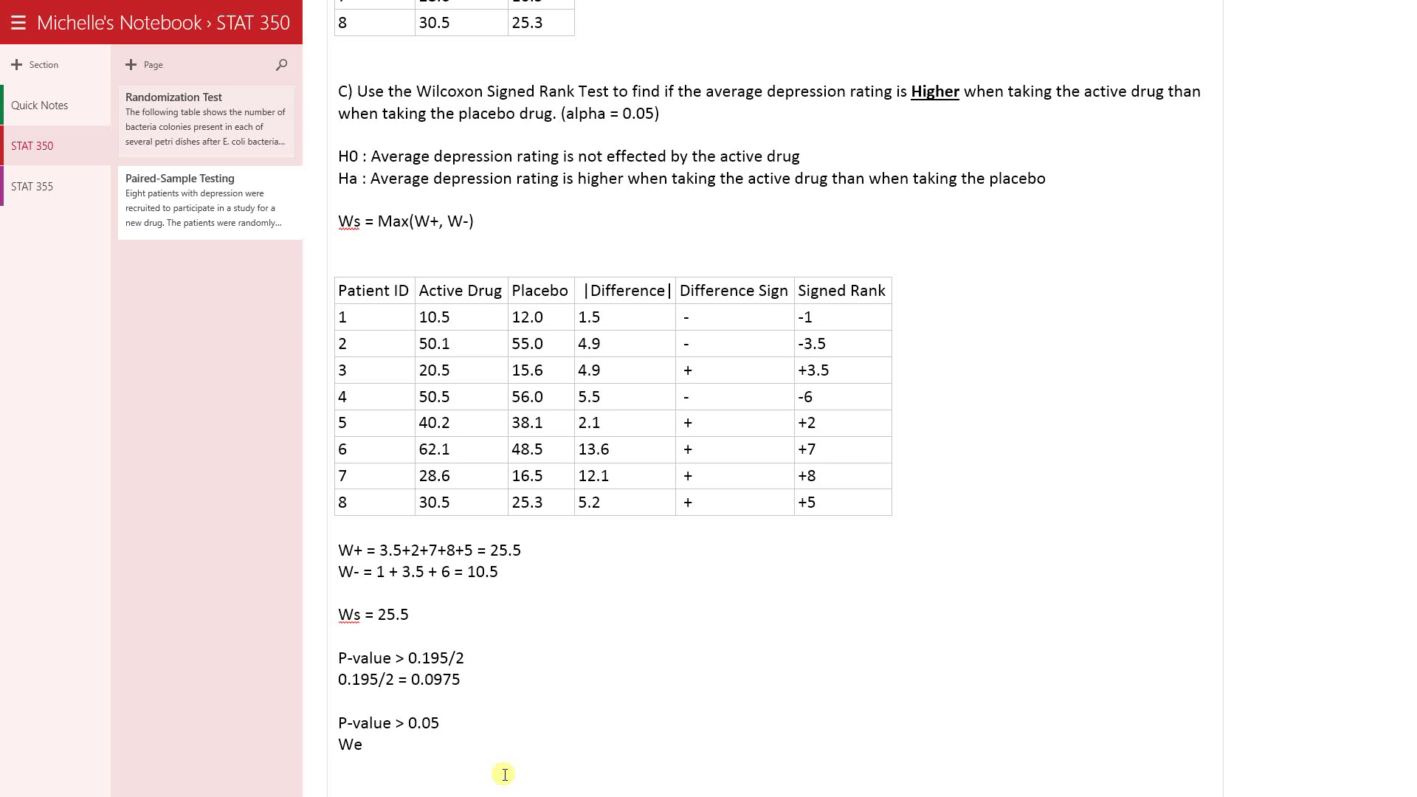
{"action": "type", "text": " fail to reject H0"}
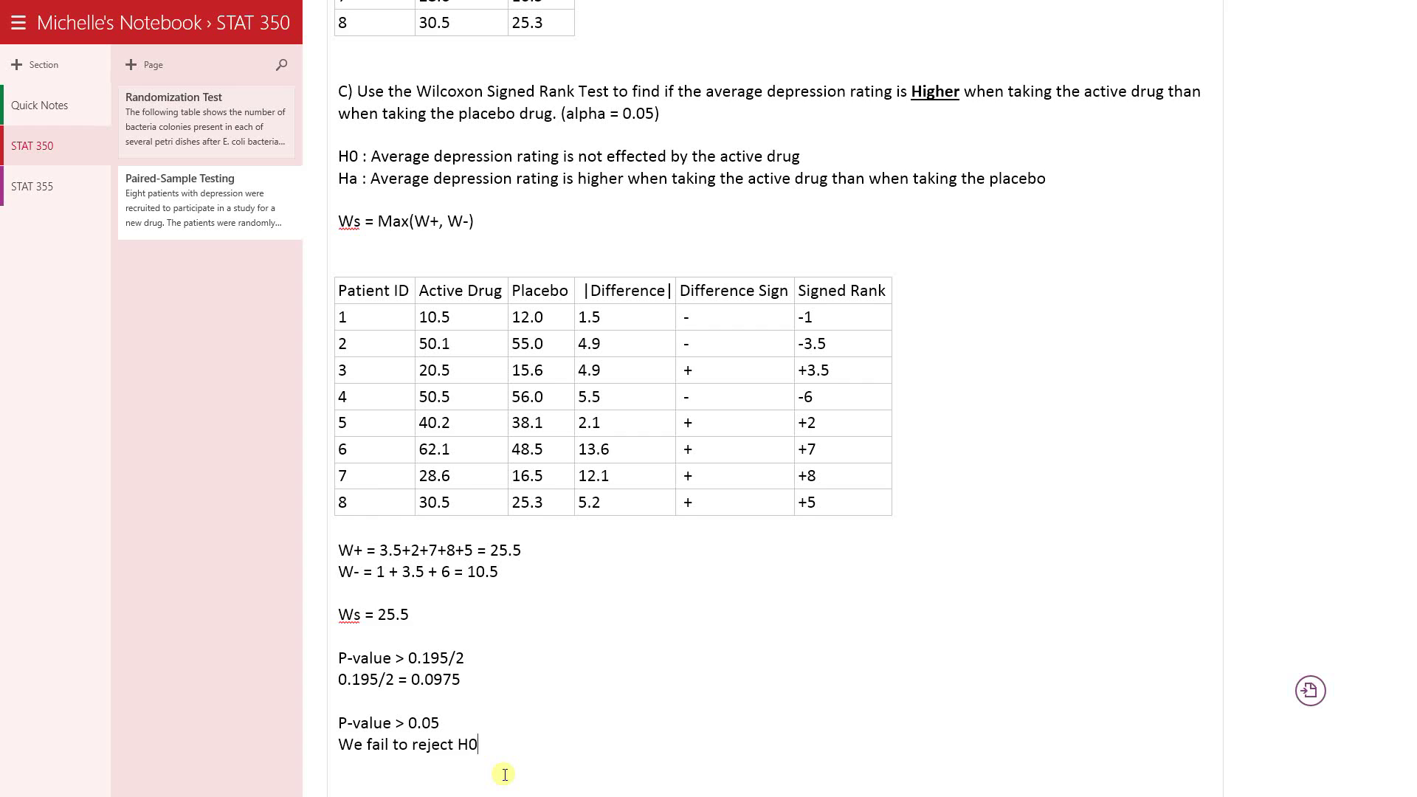
{"action": "type", "text": "."}
{"action": "key", "text": "Return"}
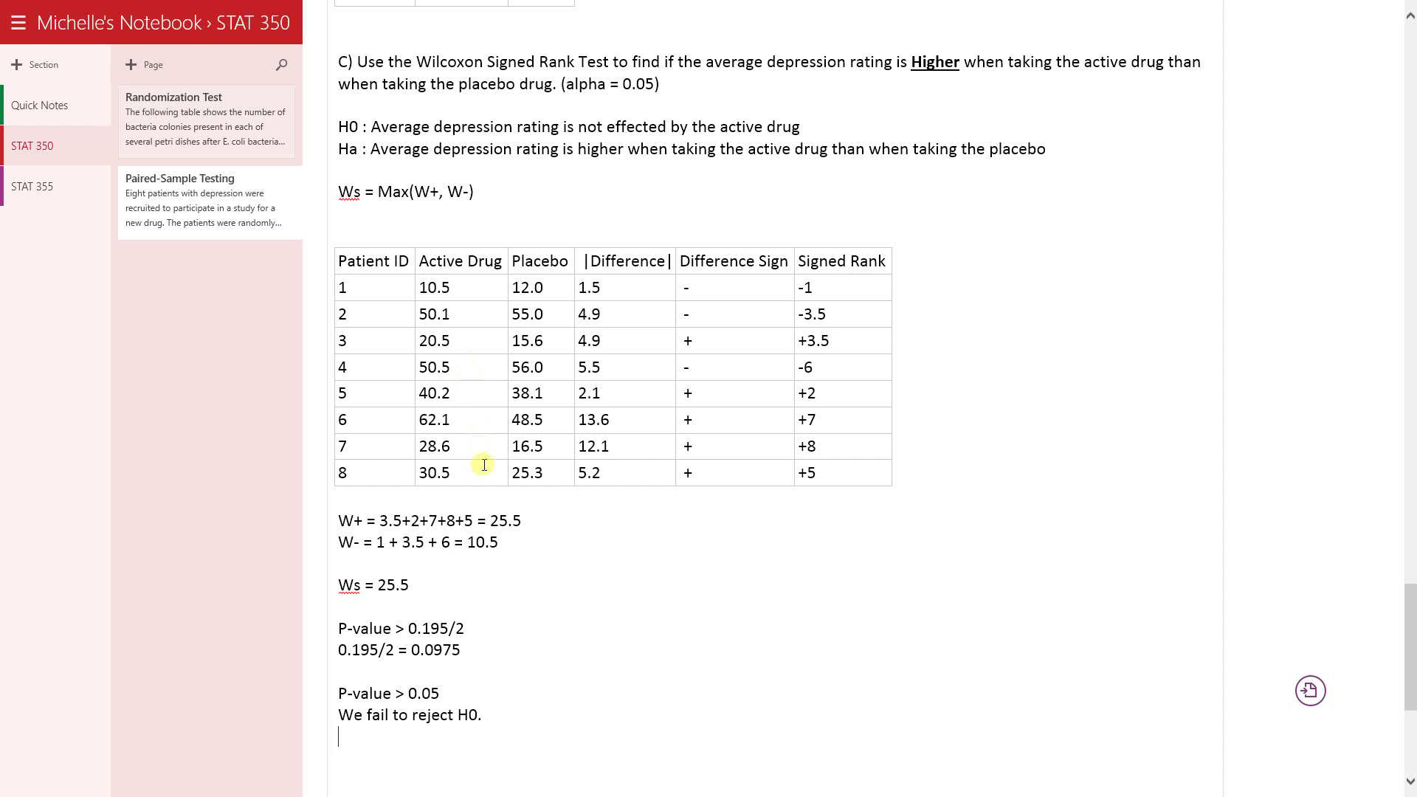
{"action": "type", "text": "We do not have evidence to support that the active drug improves the depression rating"}
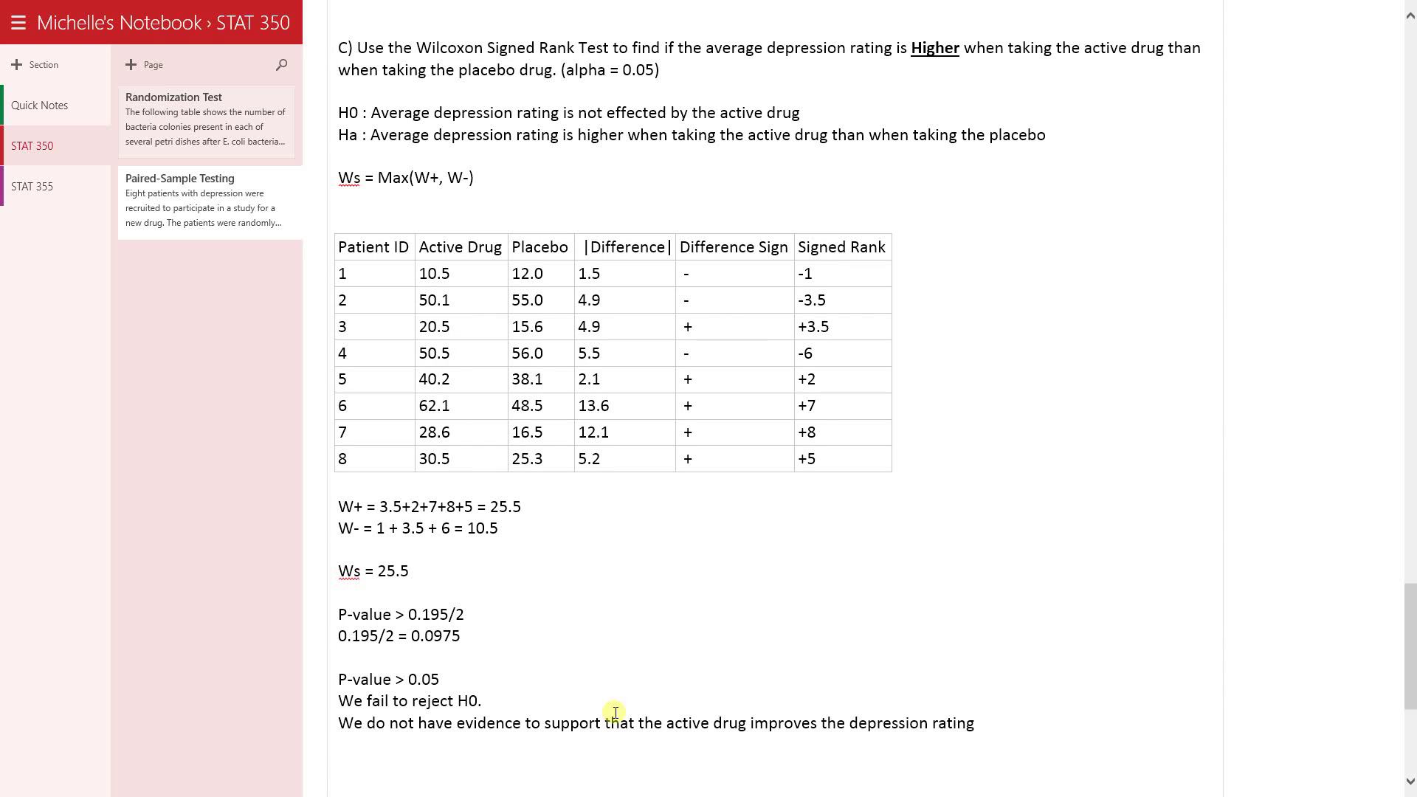